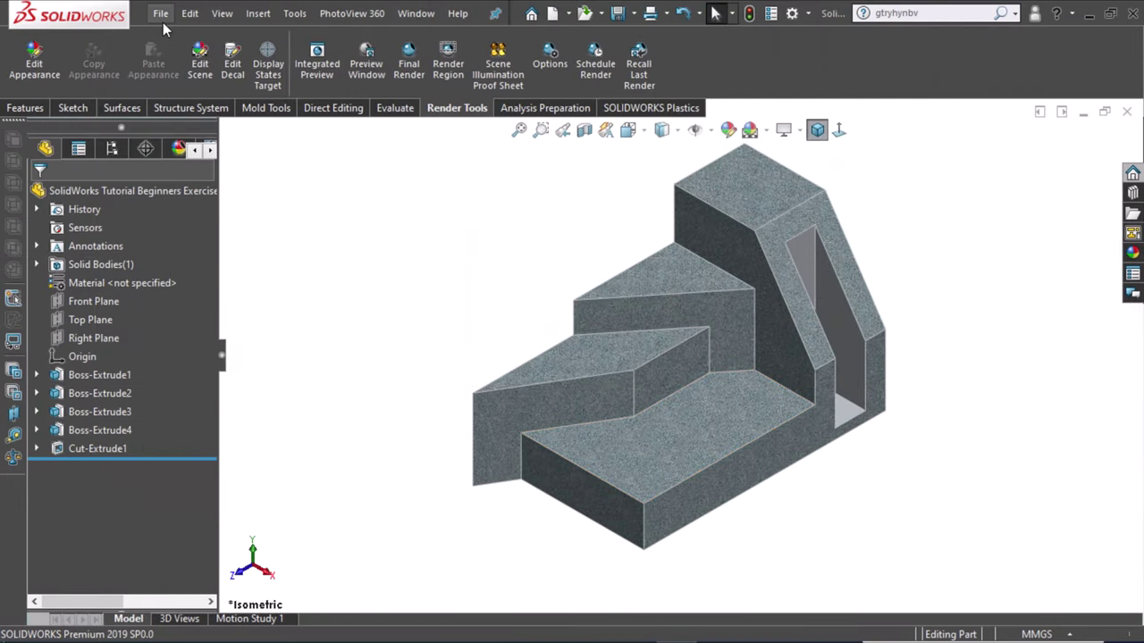
Make a drawing from the current part on an A3 (ISO) sheet format
left_click(162, 14)
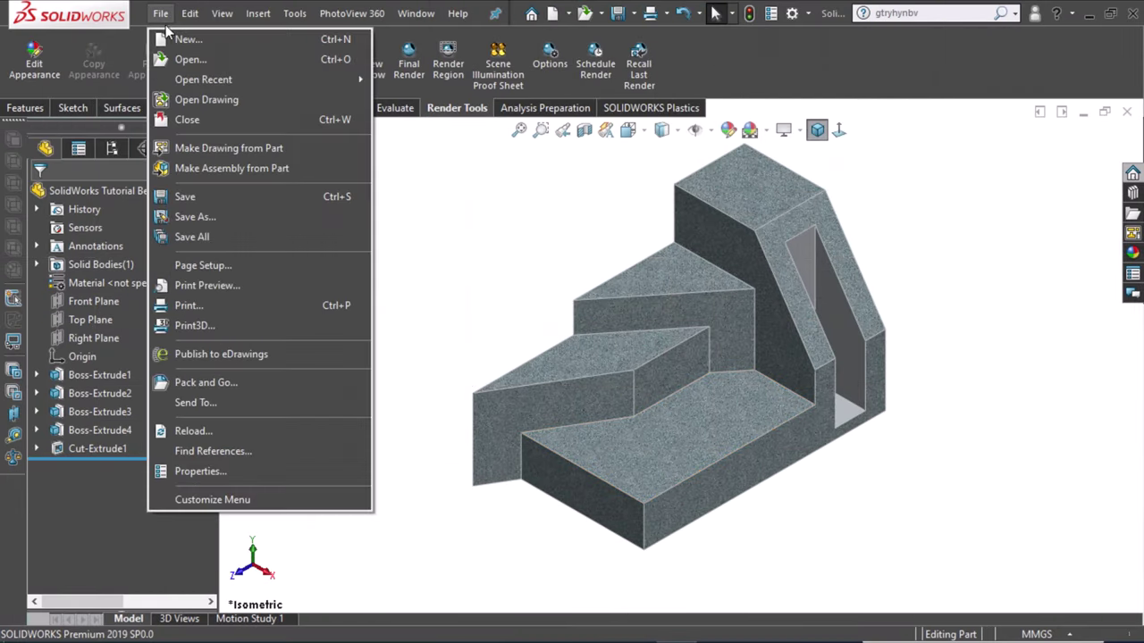
left_click(212, 147)
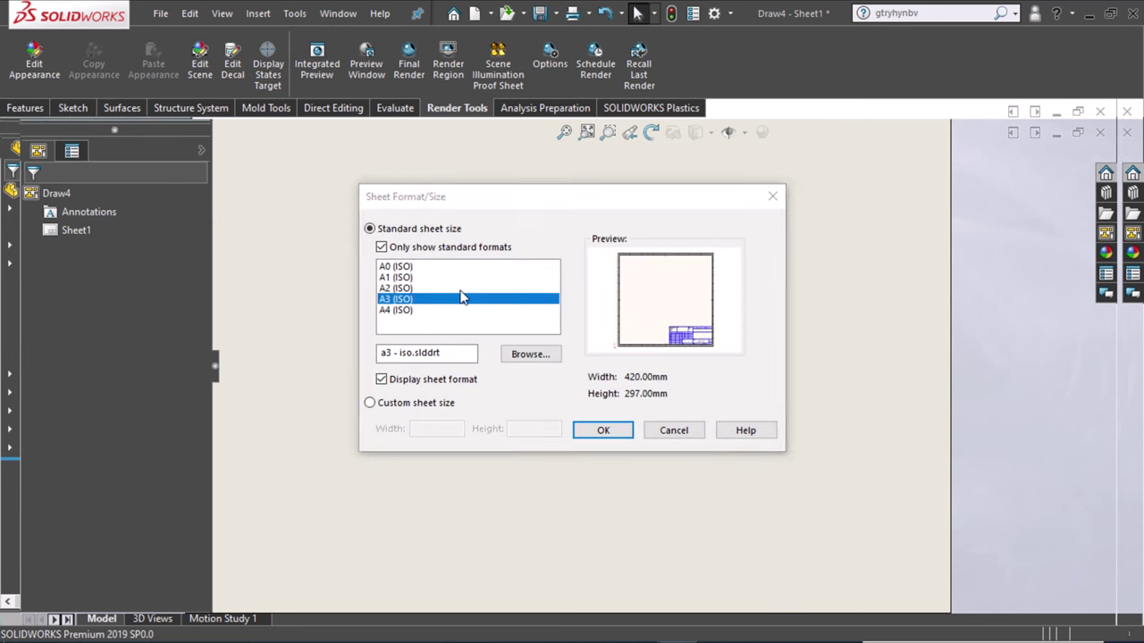
left_click(457, 299)
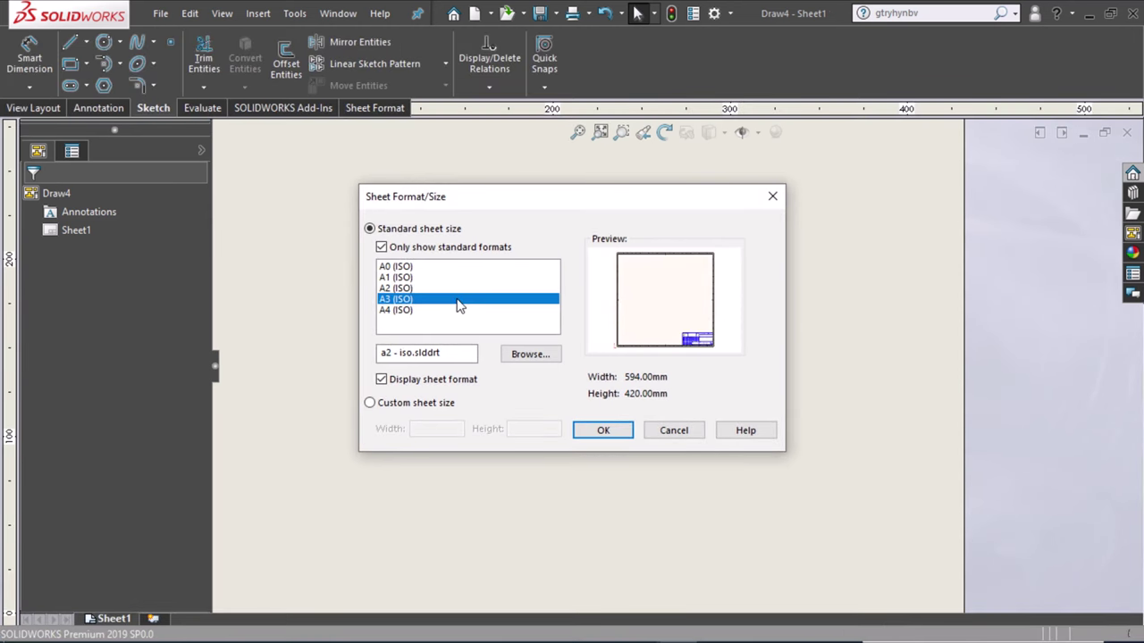
left_click(603, 432)
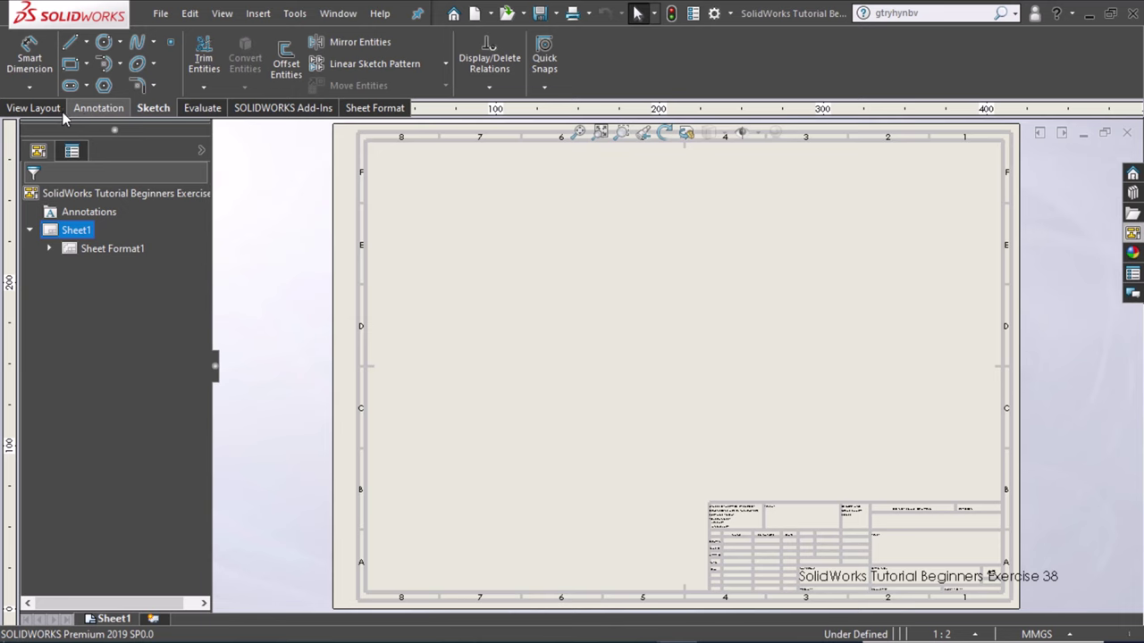
Insert the Standard 3 View of the open part onto the sheet
left_click(61, 111)
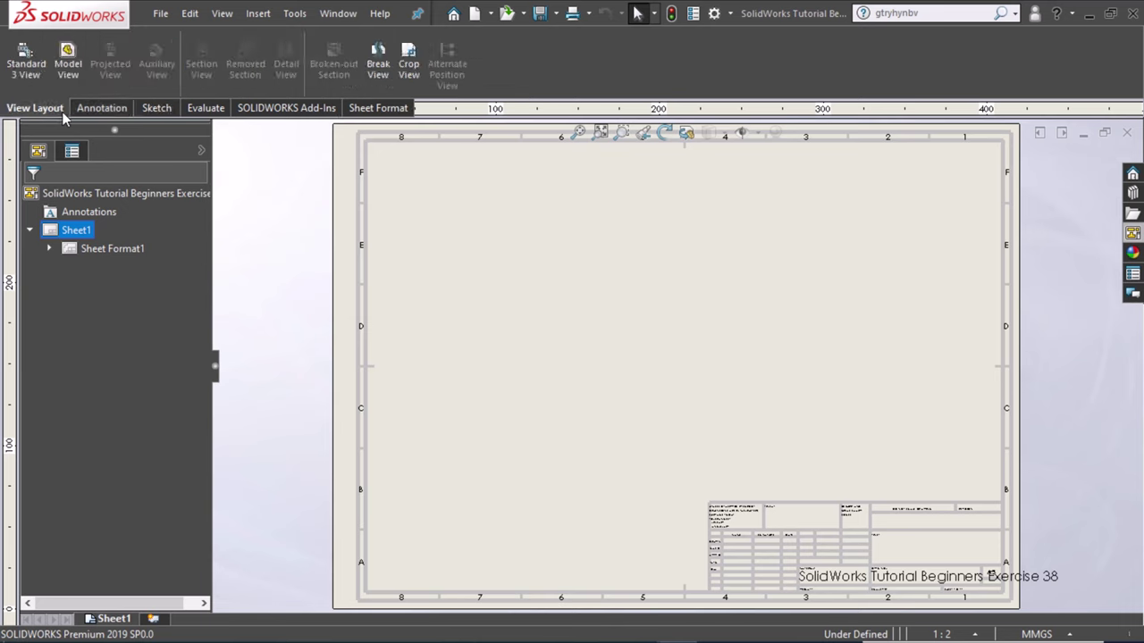
left_click(33, 58)
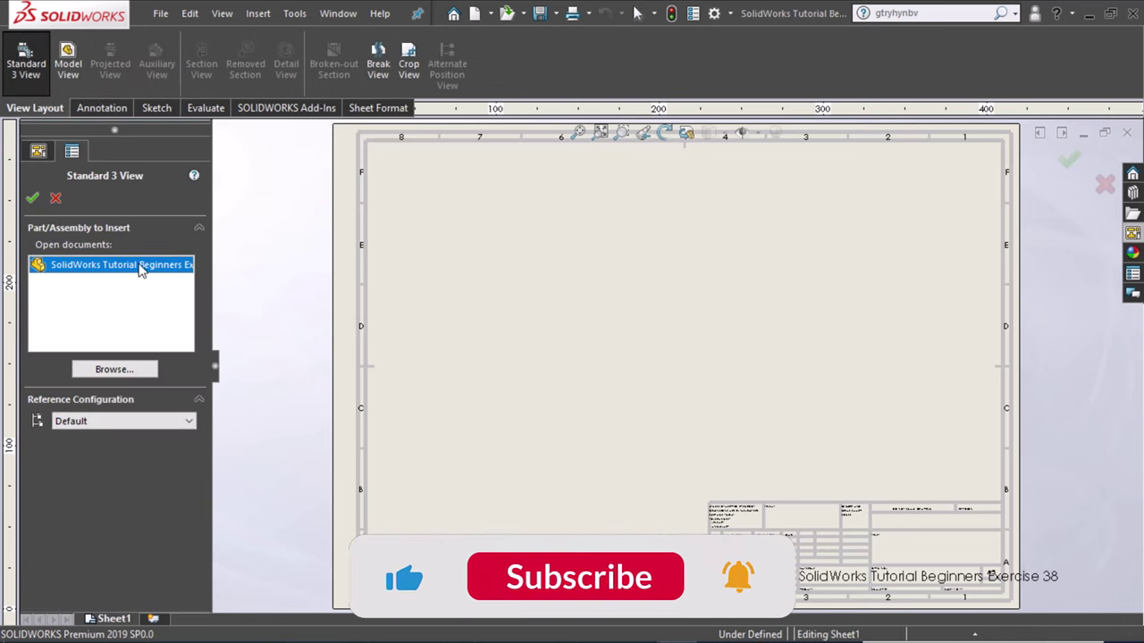
double_click(141, 266)
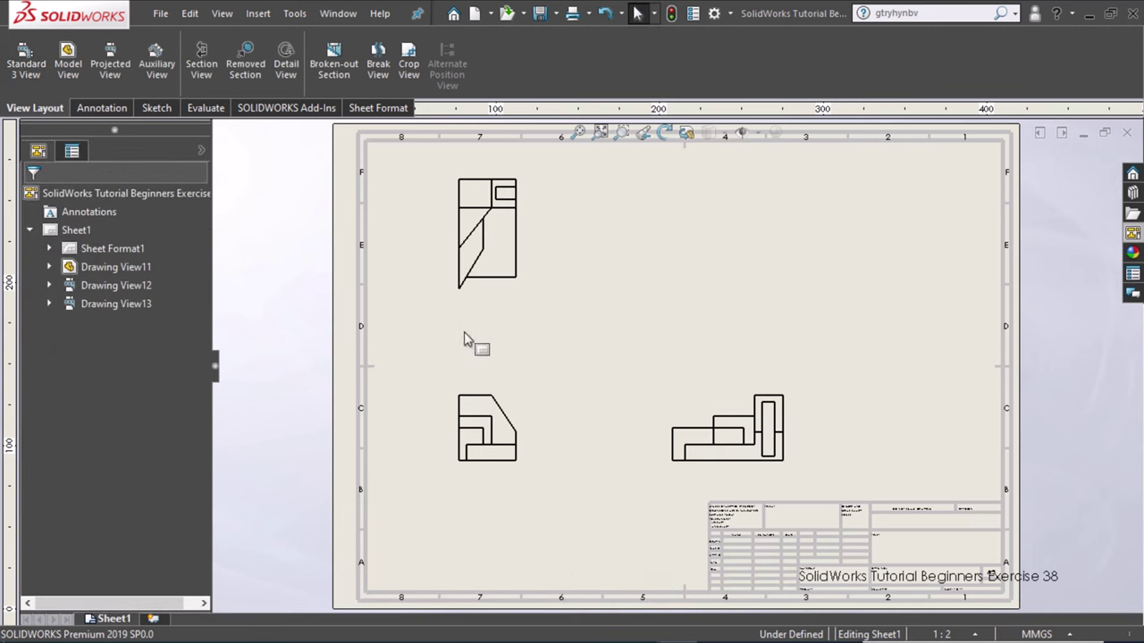
Give the views a custom 1:1 scale
left_click(526, 422)
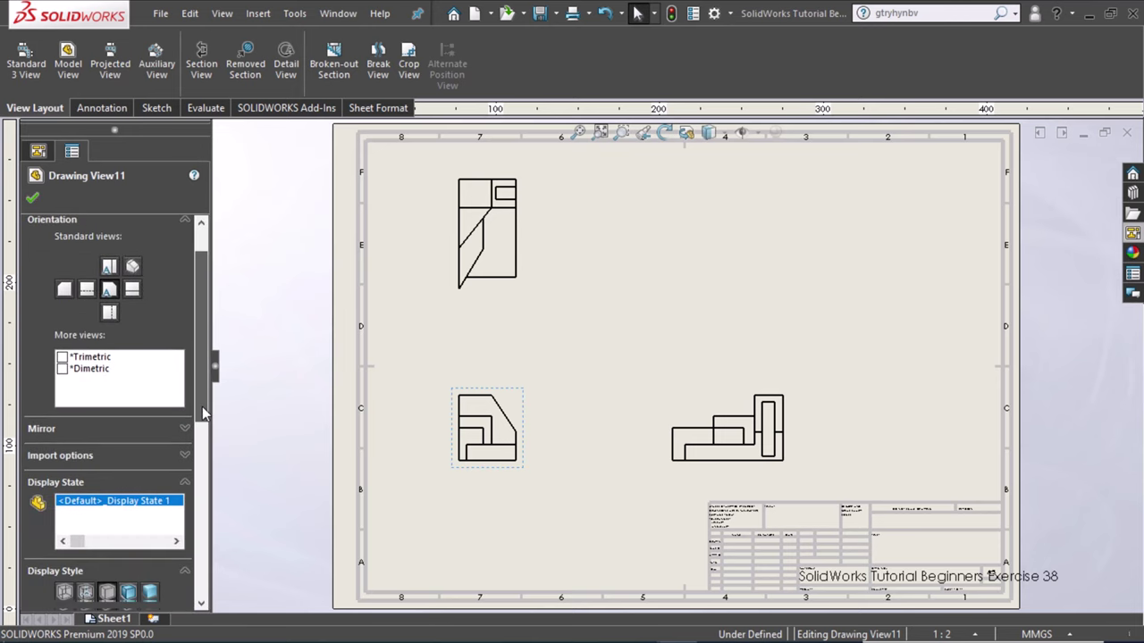
scroll(202, 407, "down", 5)
scroll(202, 460, "down", 1)
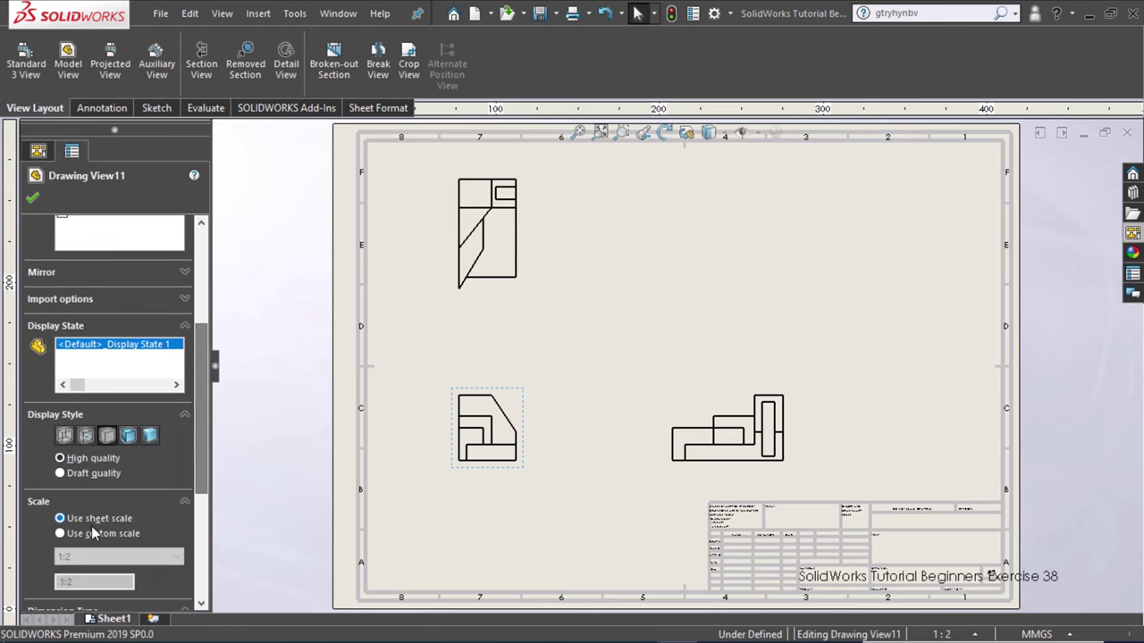
left_click(61, 534)
left_click(116, 556)
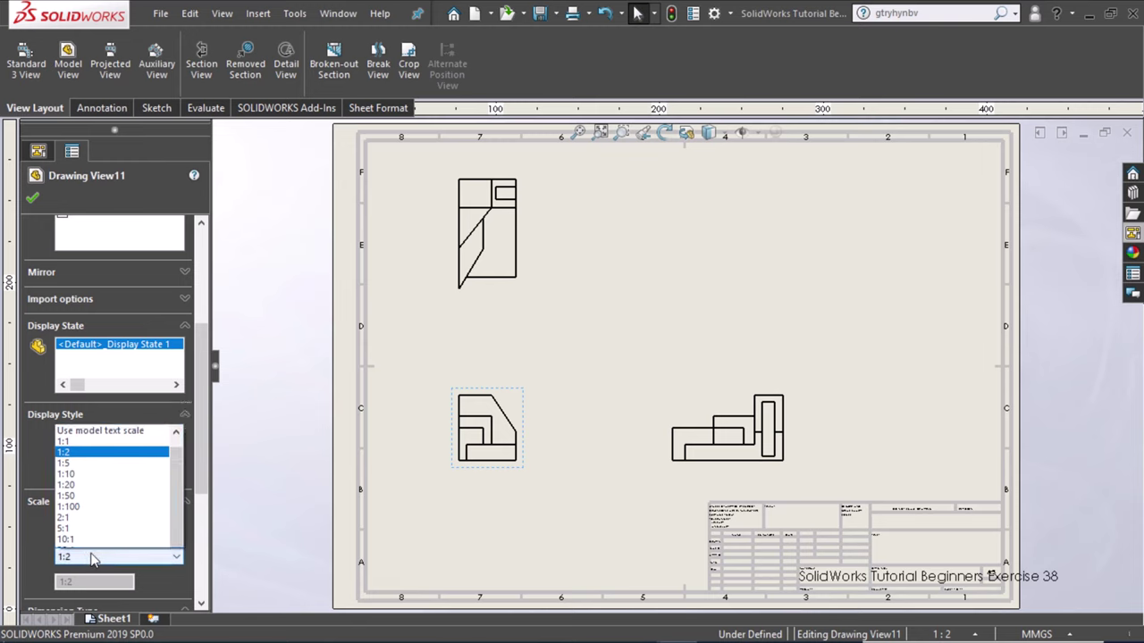
left_click(114, 420)
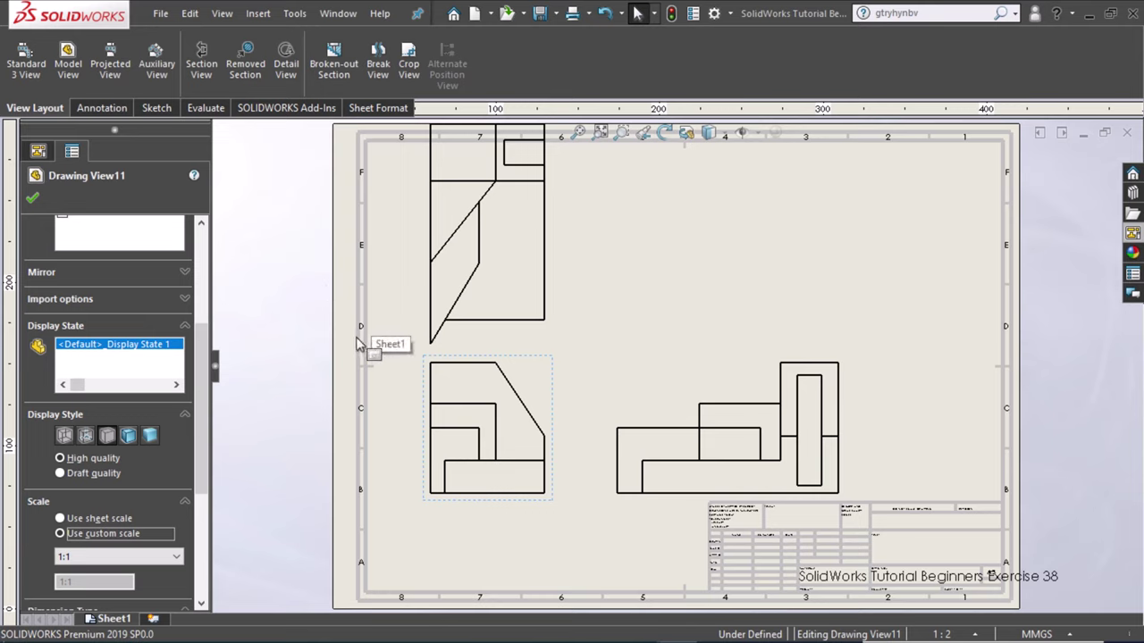
left_click(310, 379)
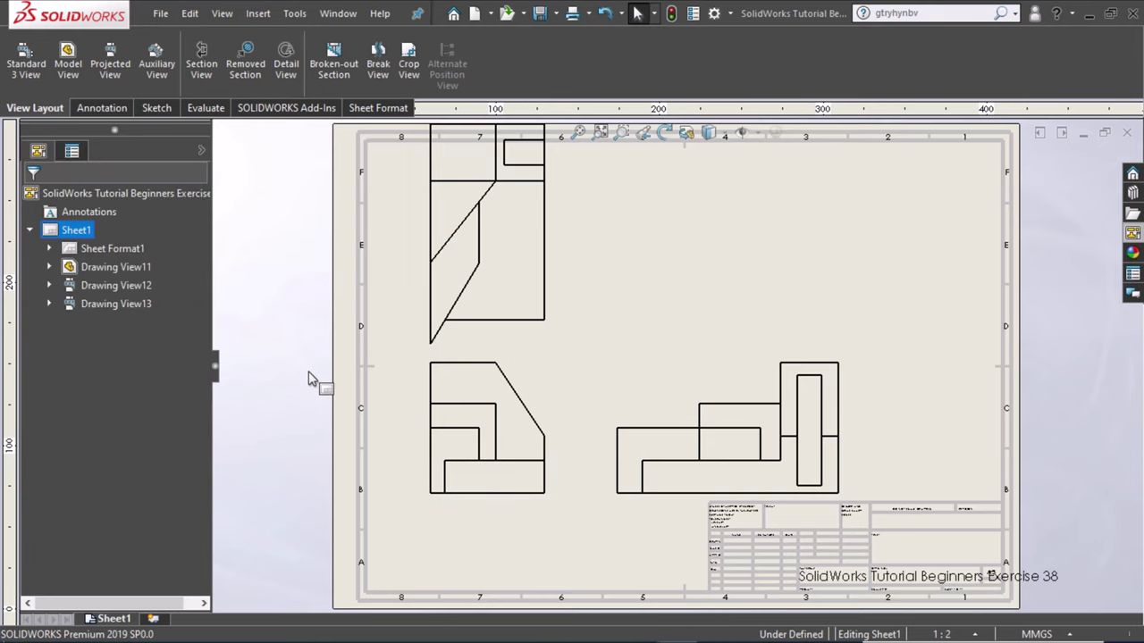
Select the lower-right view and one of its 20 mm edges, then deselect it
scroll(303, 396, "up", 3)
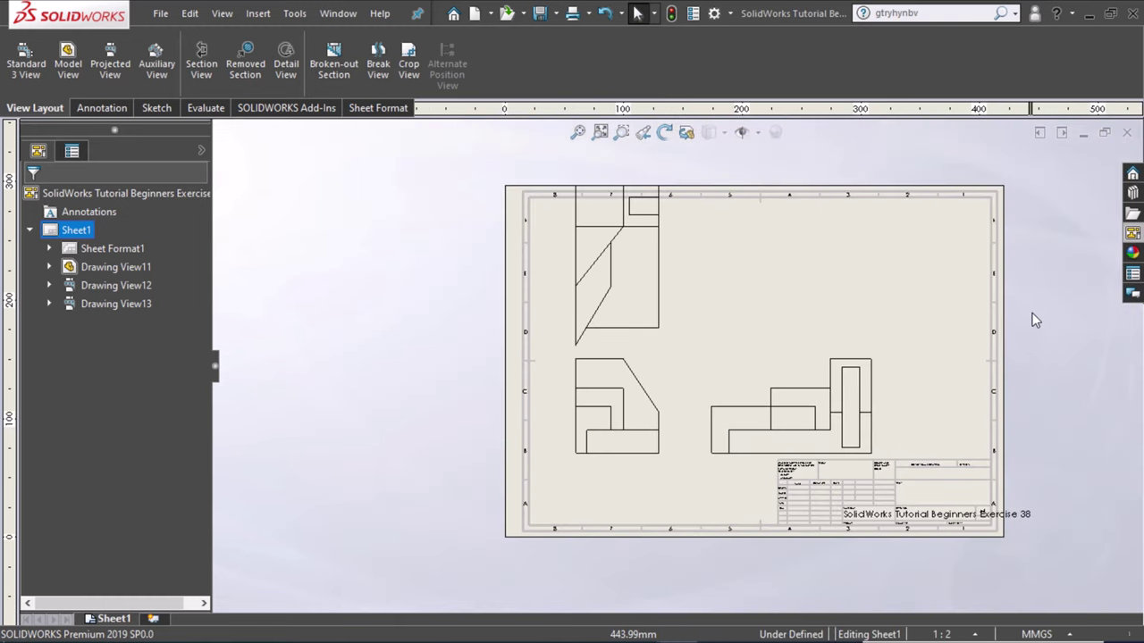
scroll(1031, 320, "down", 1)
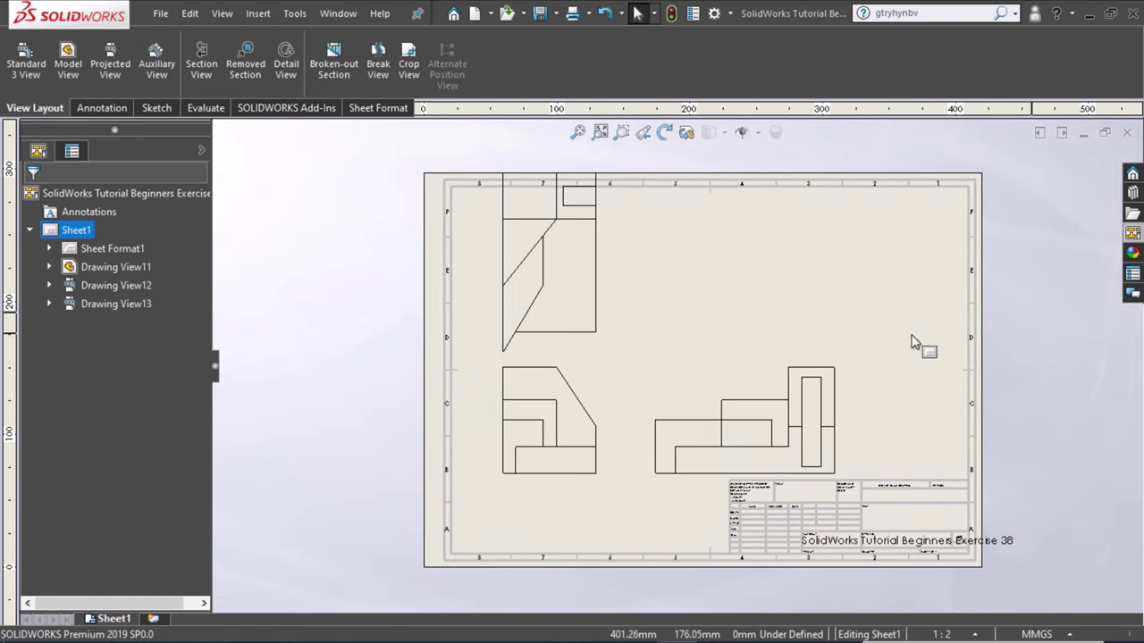
left_click(702, 373)
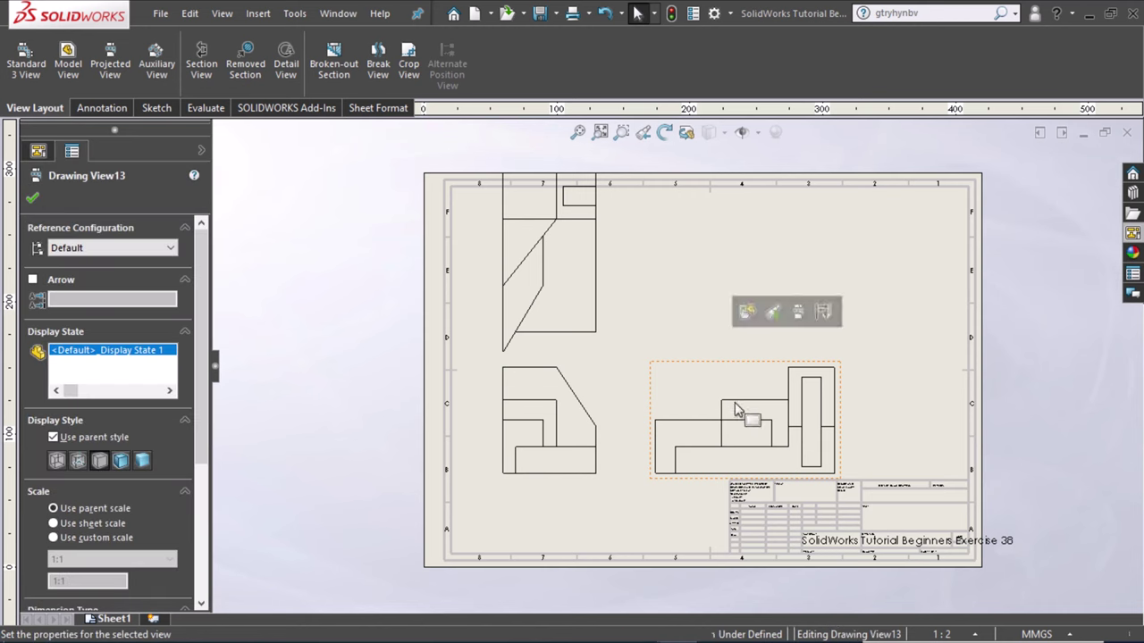
left_click(725, 434)
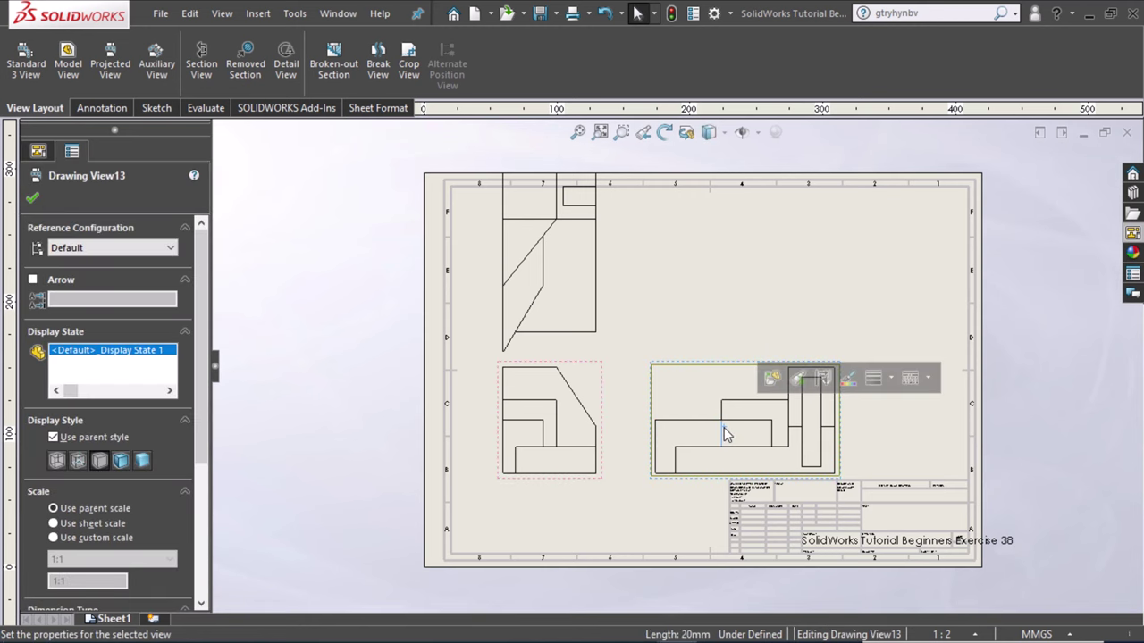
left_click(730, 308)
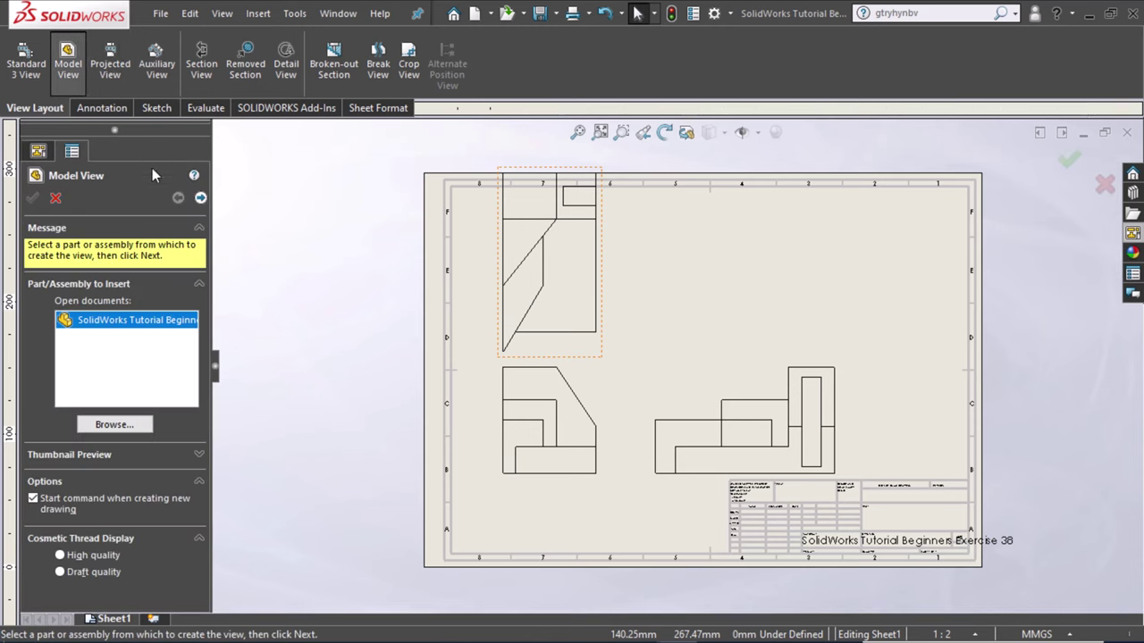
Place an isometric view at the sheet's upper right, Shaded With Edges in high quality
double_click(115, 321)
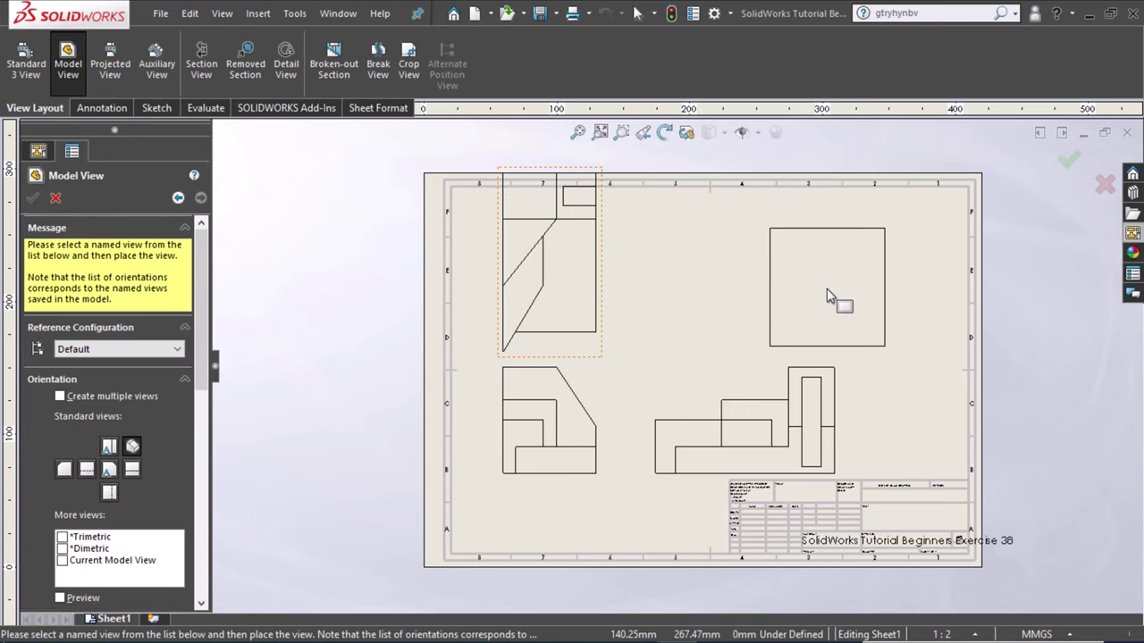
left_click(822, 289)
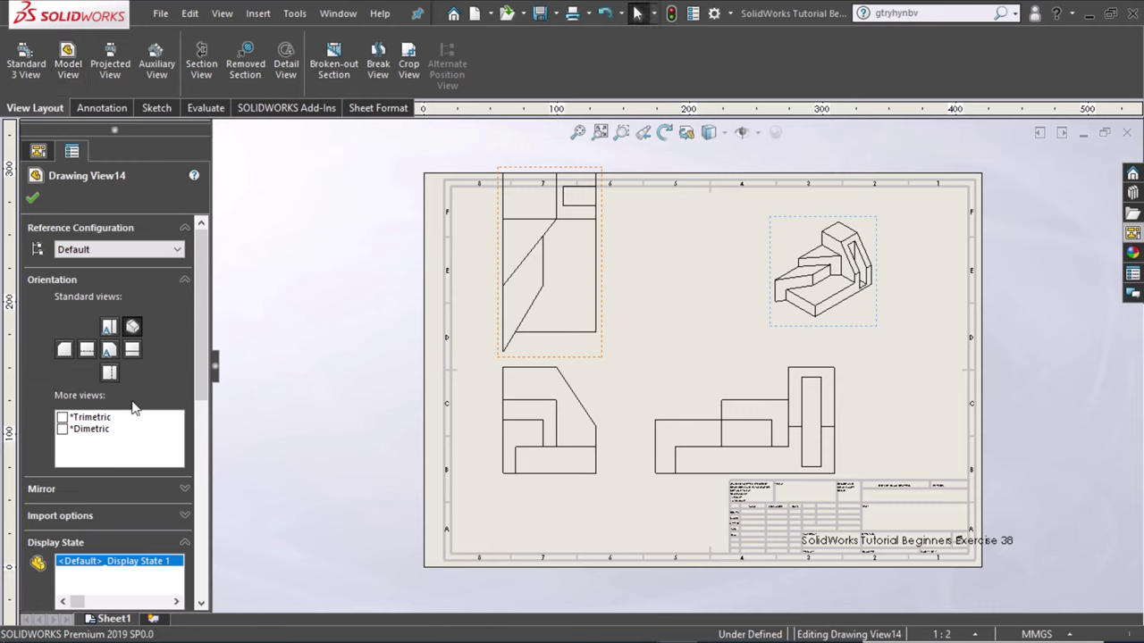
scroll(157, 362, "down", 3)
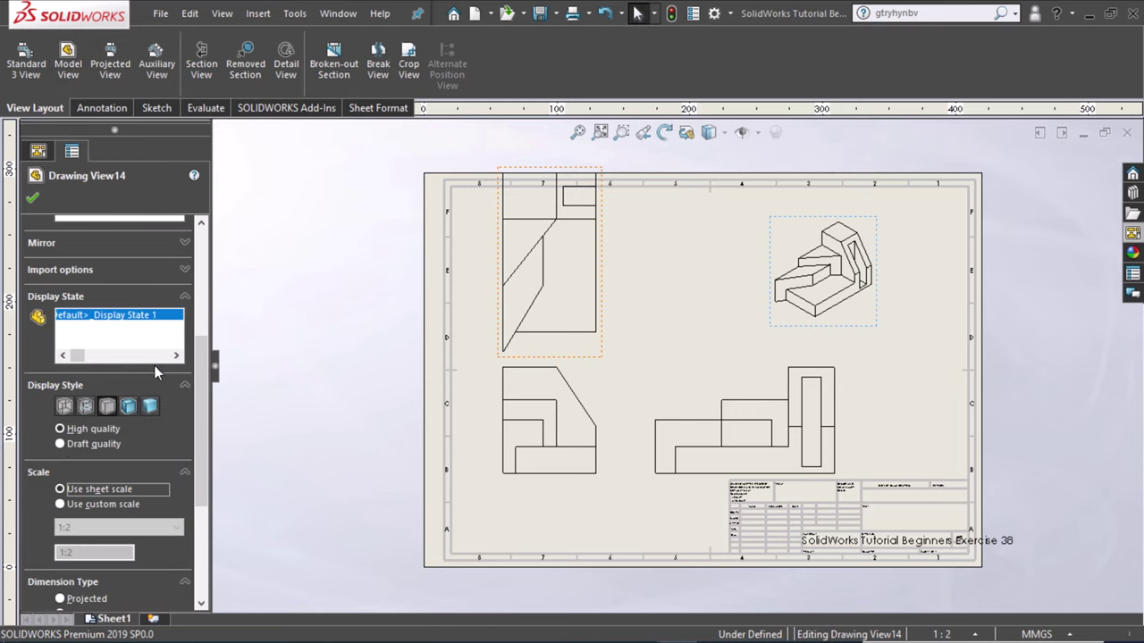
left_click(127, 410)
left_click(72, 443)
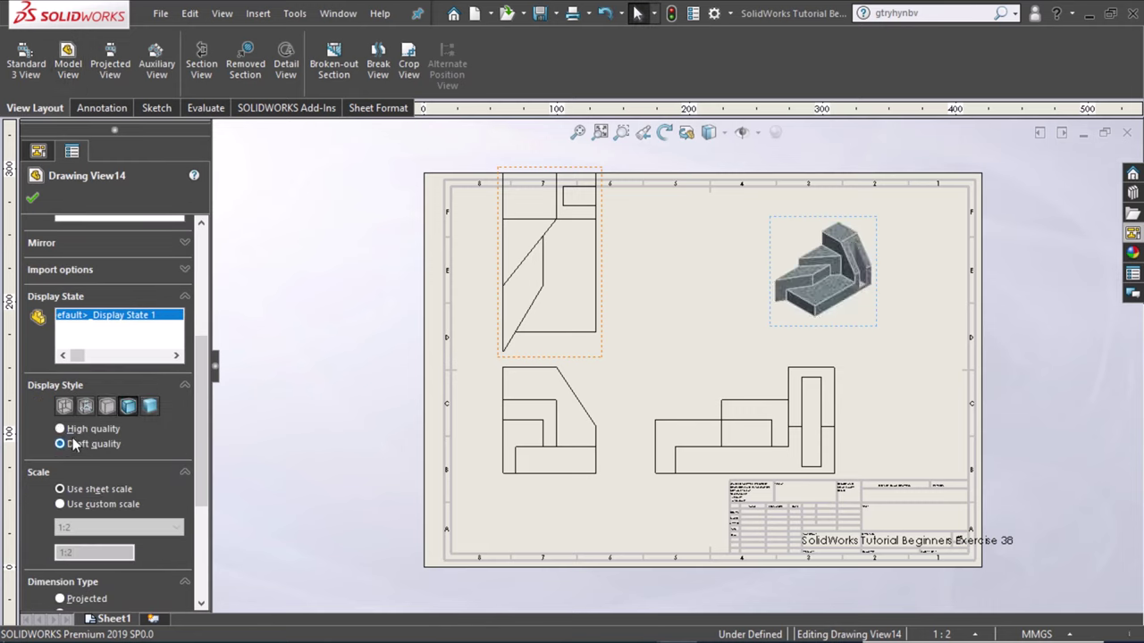
left_click(73, 430)
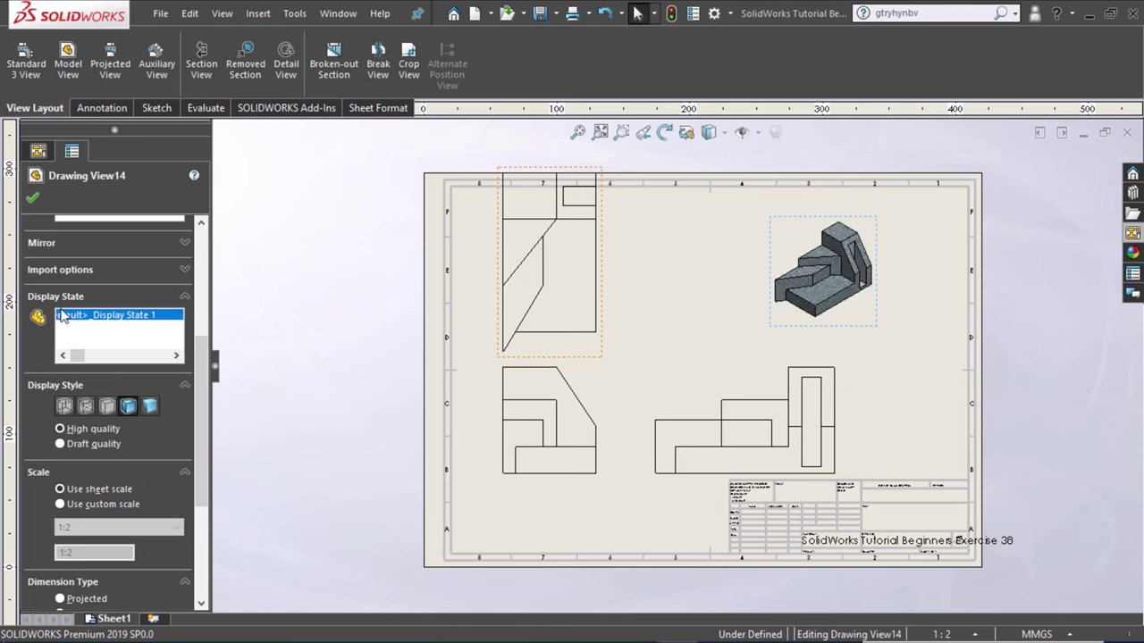
left_click(34, 198)
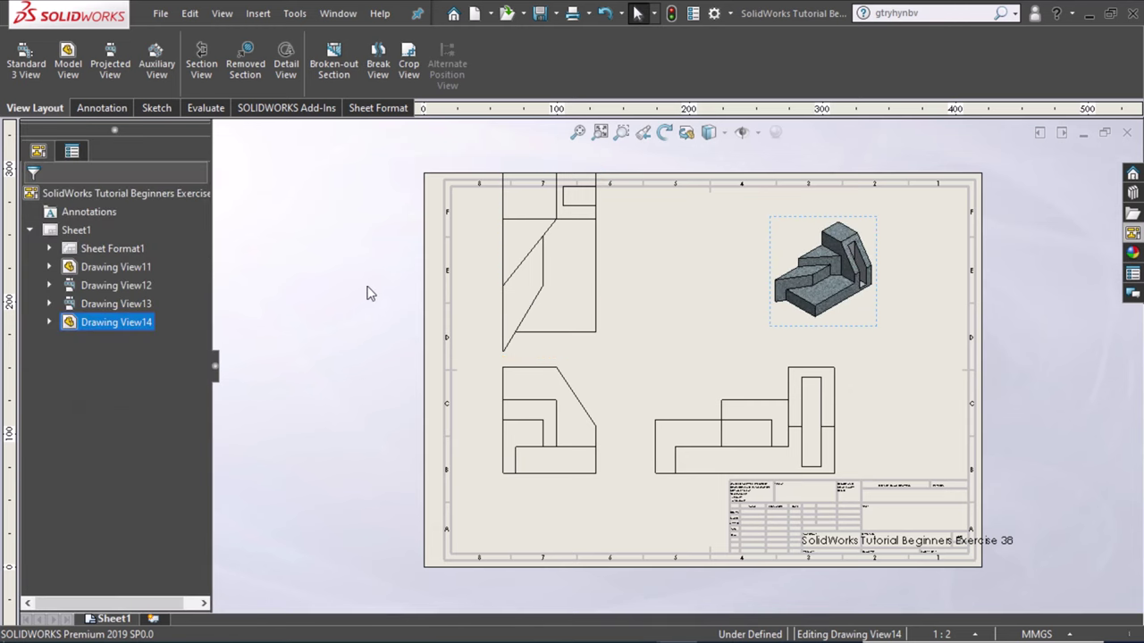
Insert the model dimensions into the views with Eliminate duplicates kept on
left_click(98, 108)
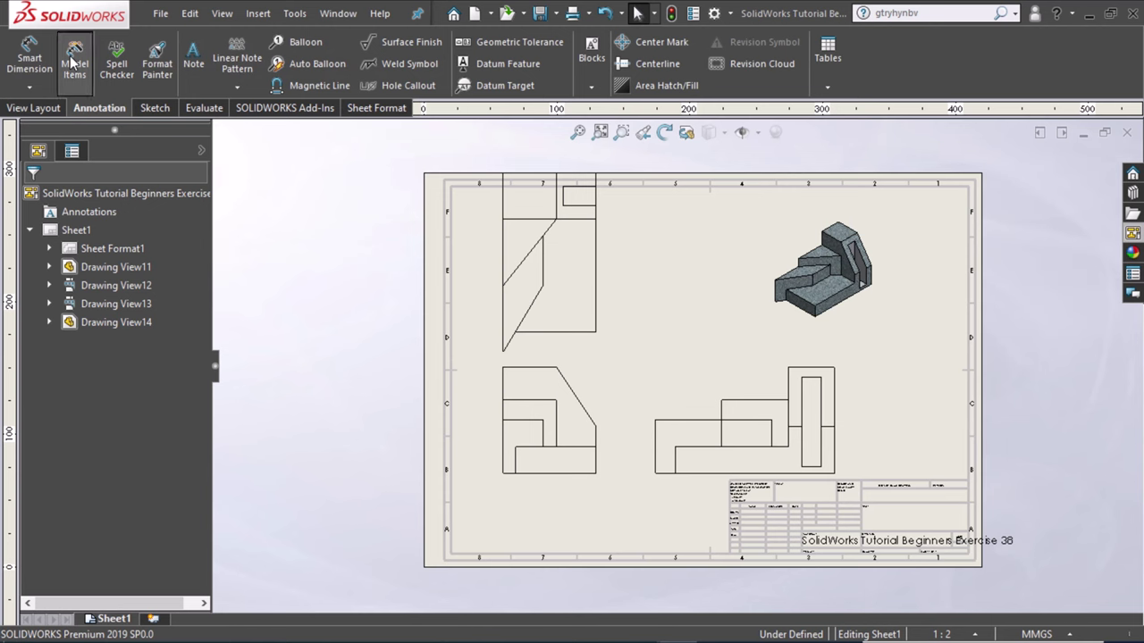
left_click(74, 60)
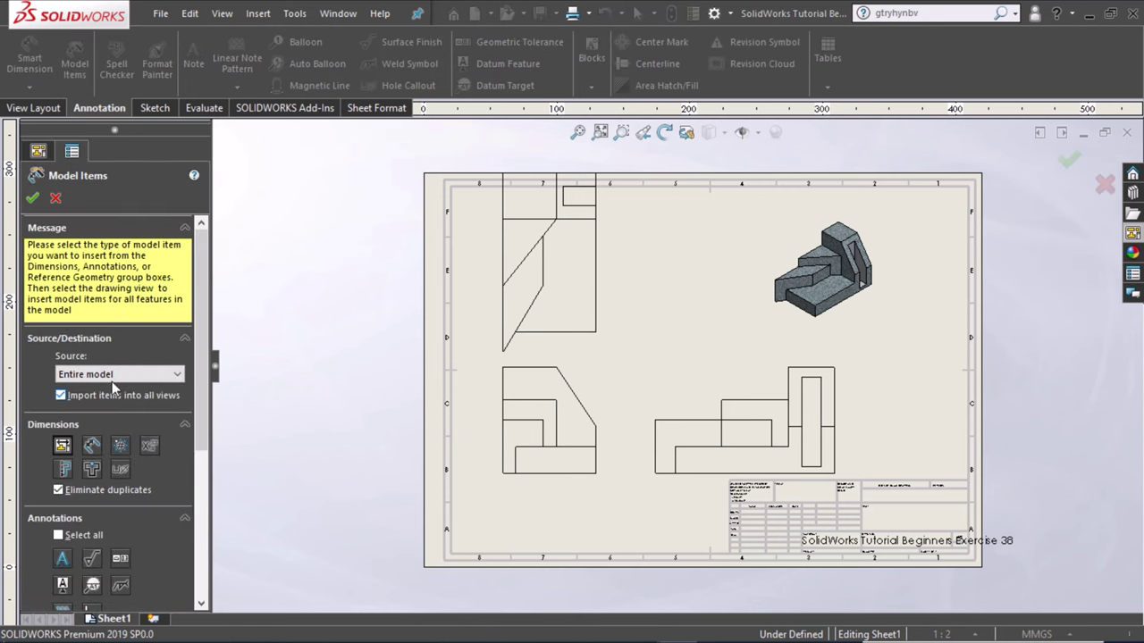
scroll(177, 500, "down", 3)
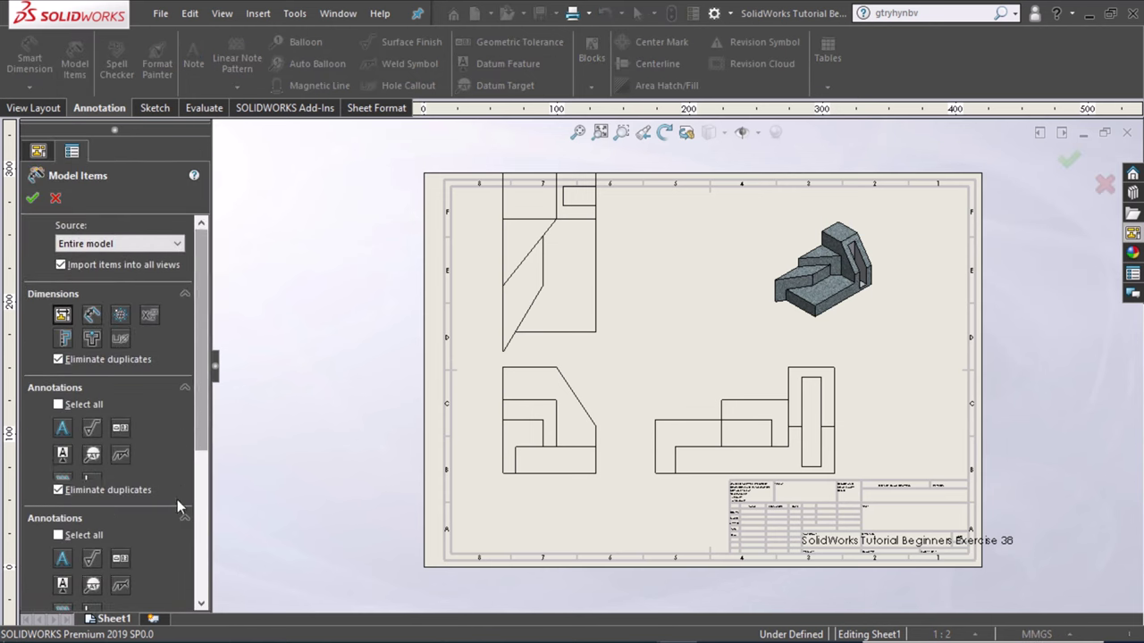
scroll(177, 499, "down", 3)
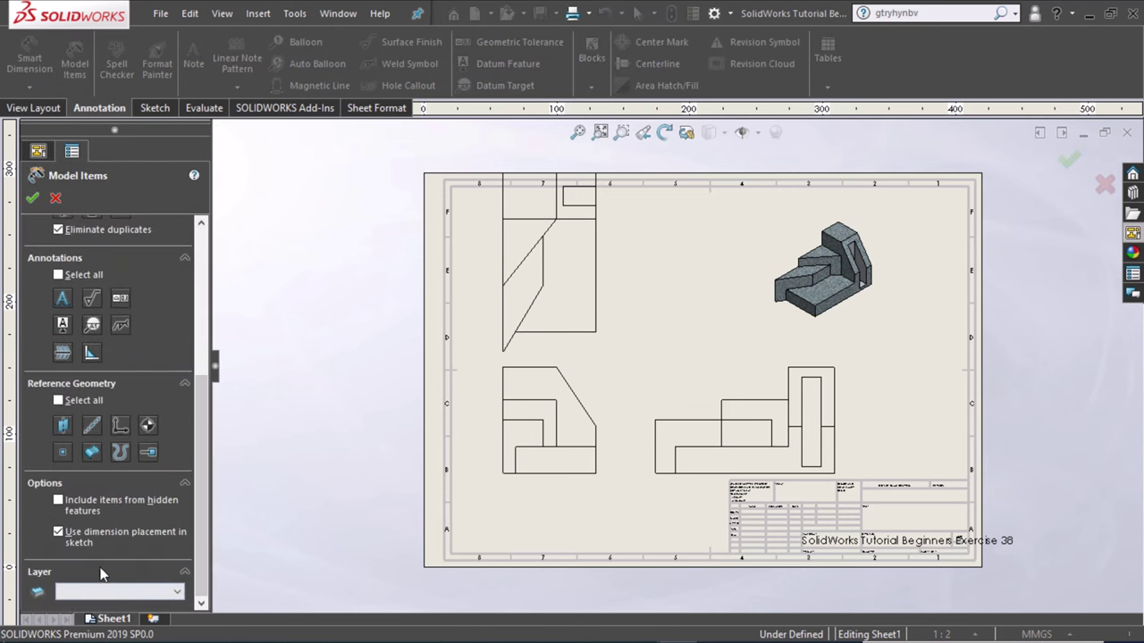
left_click(33, 198)
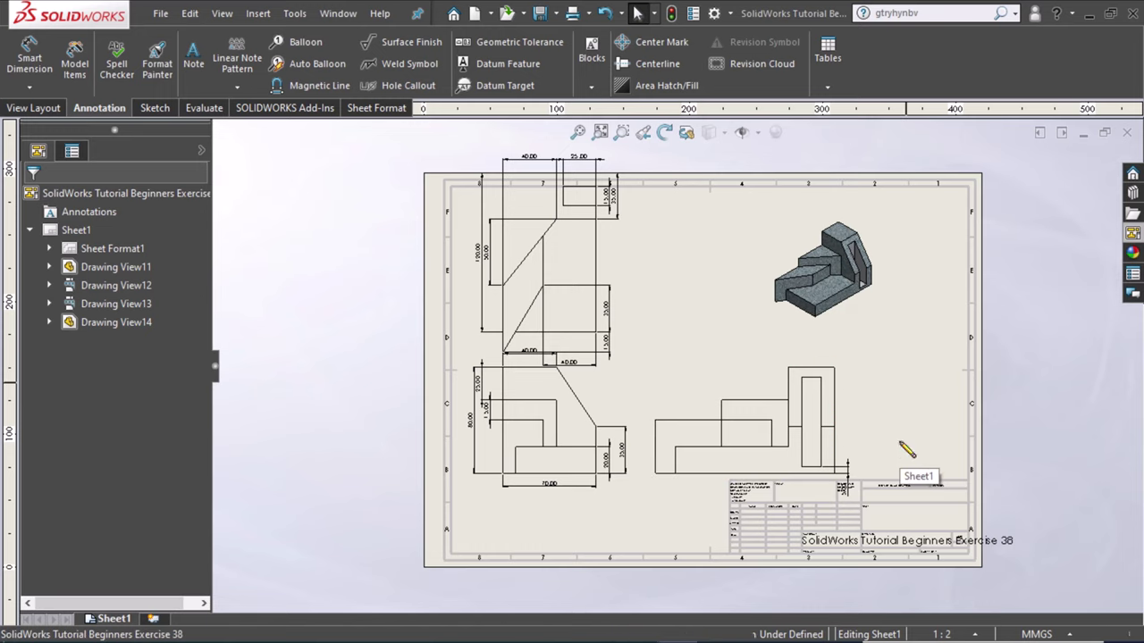
key("z")
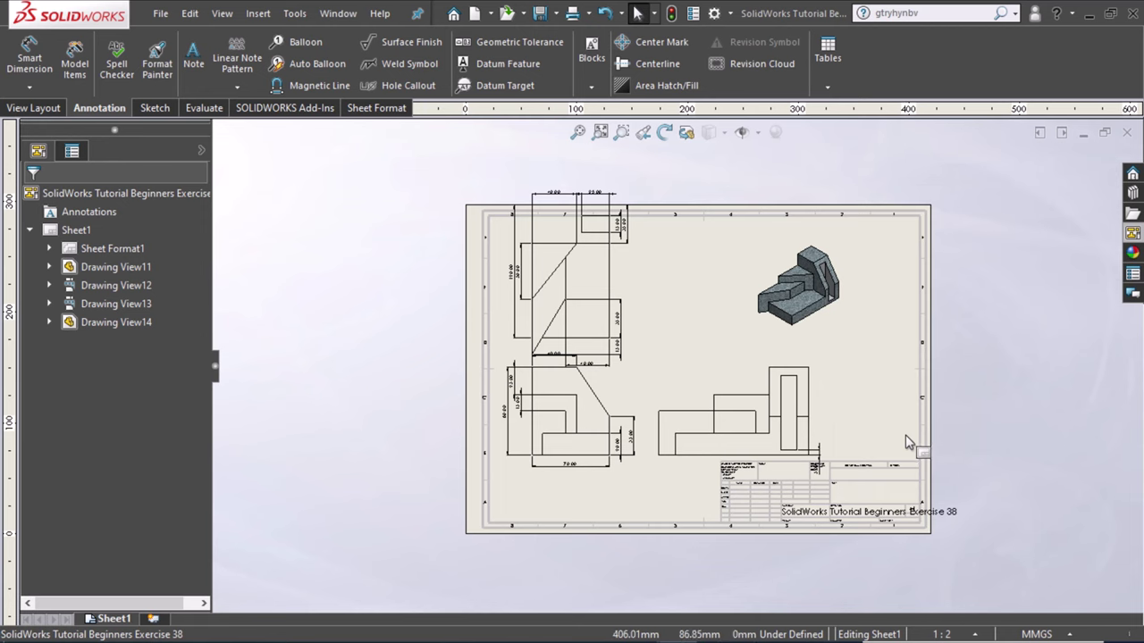
scroll(905, 442, "down", 2)
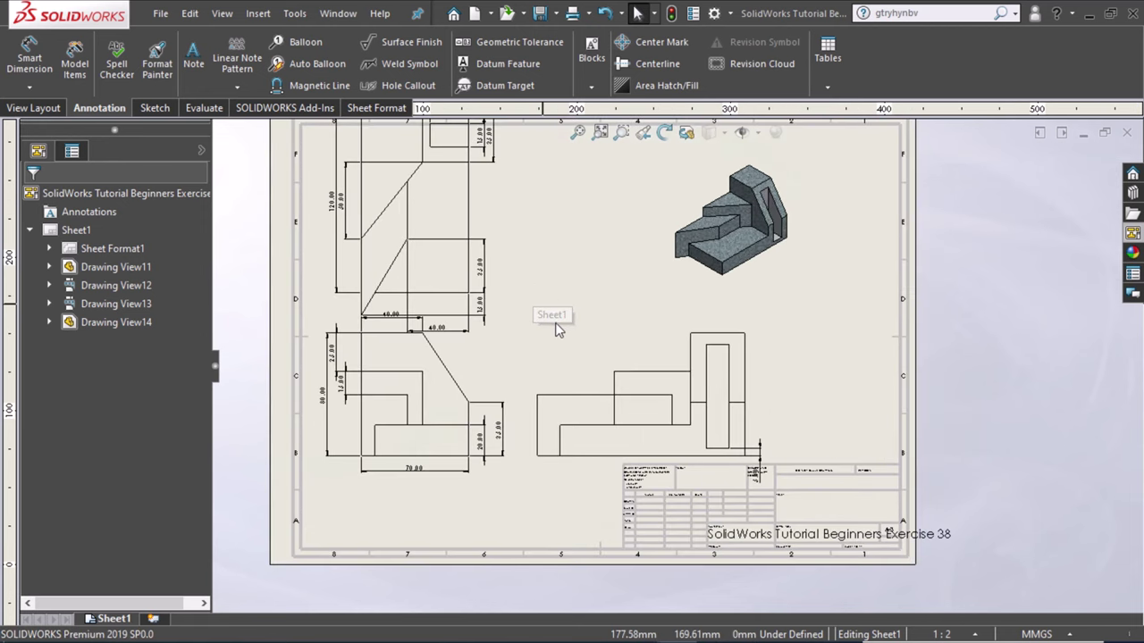
scroll(571, 332, "up", 1)
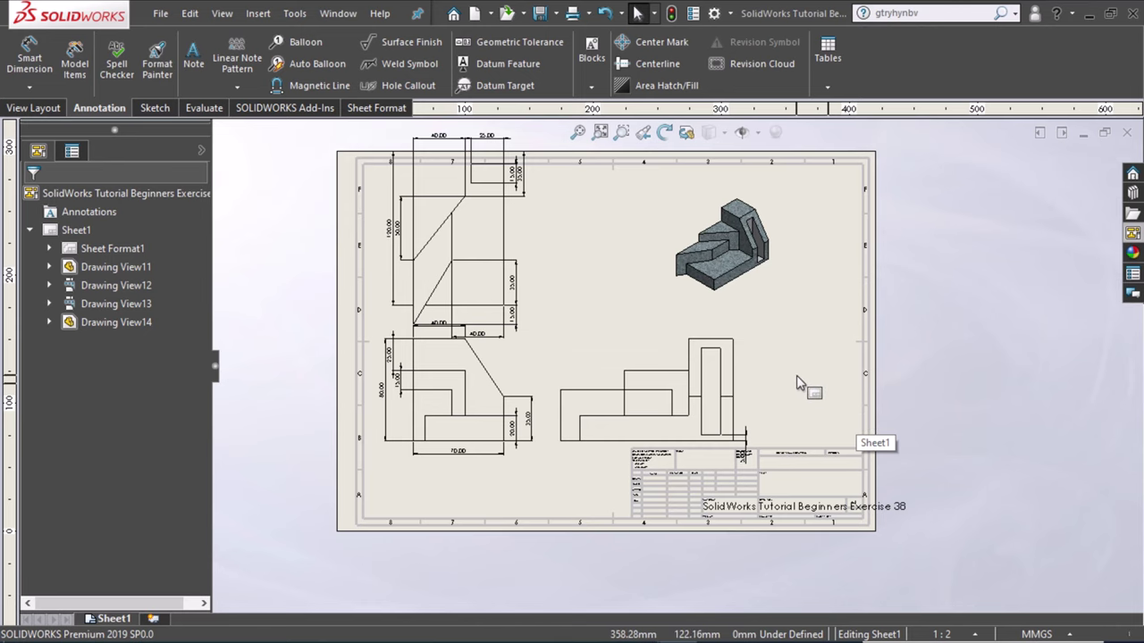
scroll(797, 378, "down", 1)
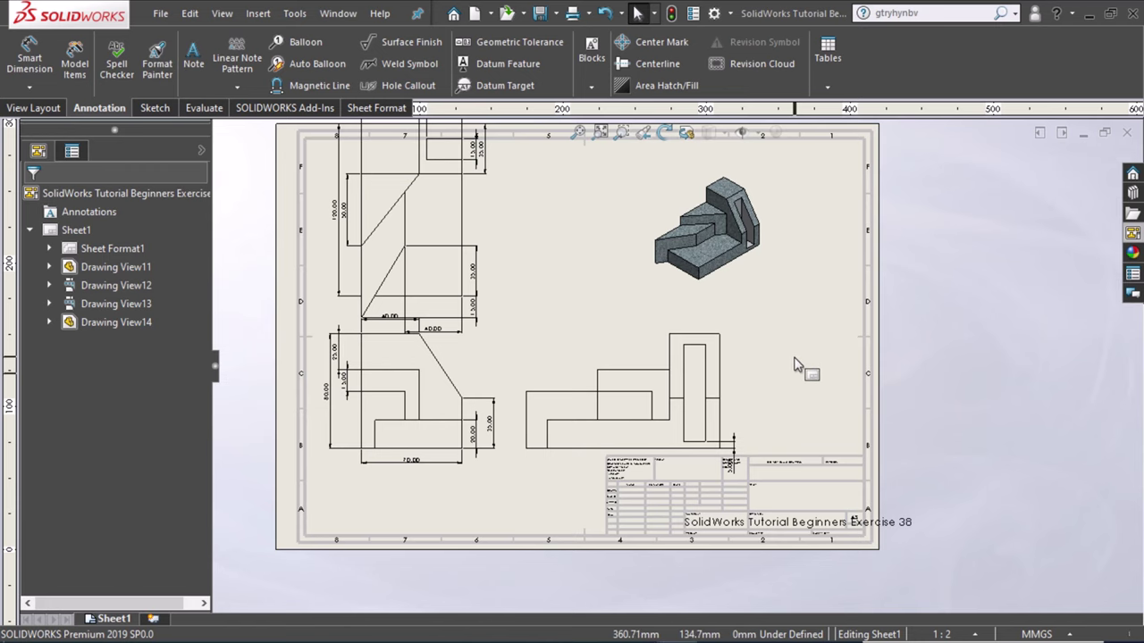
scroll(931, 274, "up", 2)
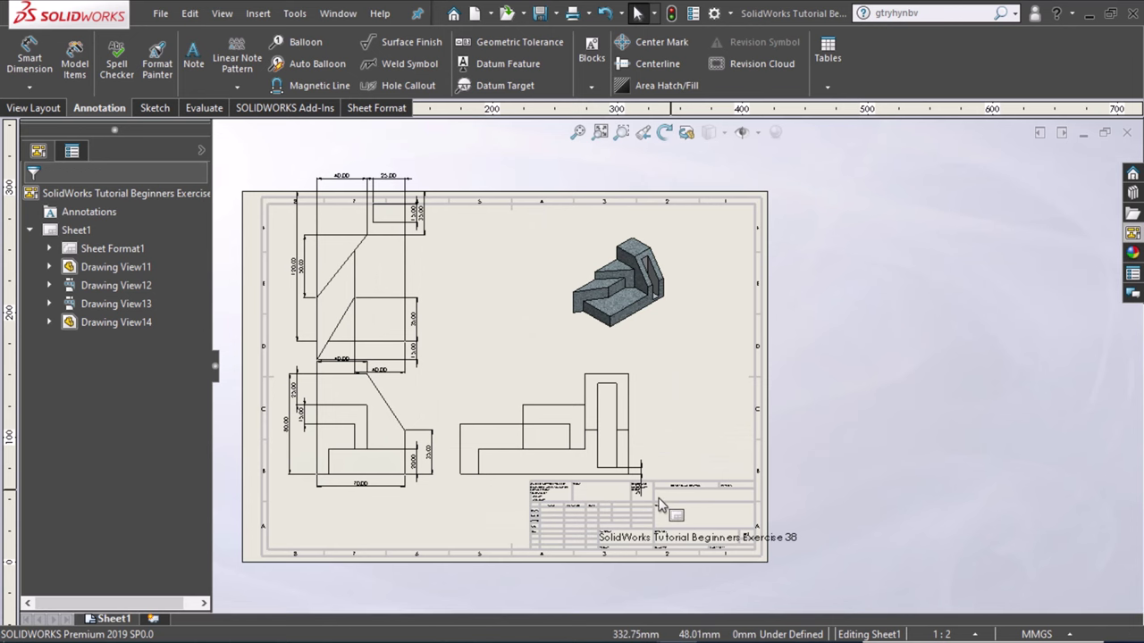
scroll(659, 503, "down", 1)
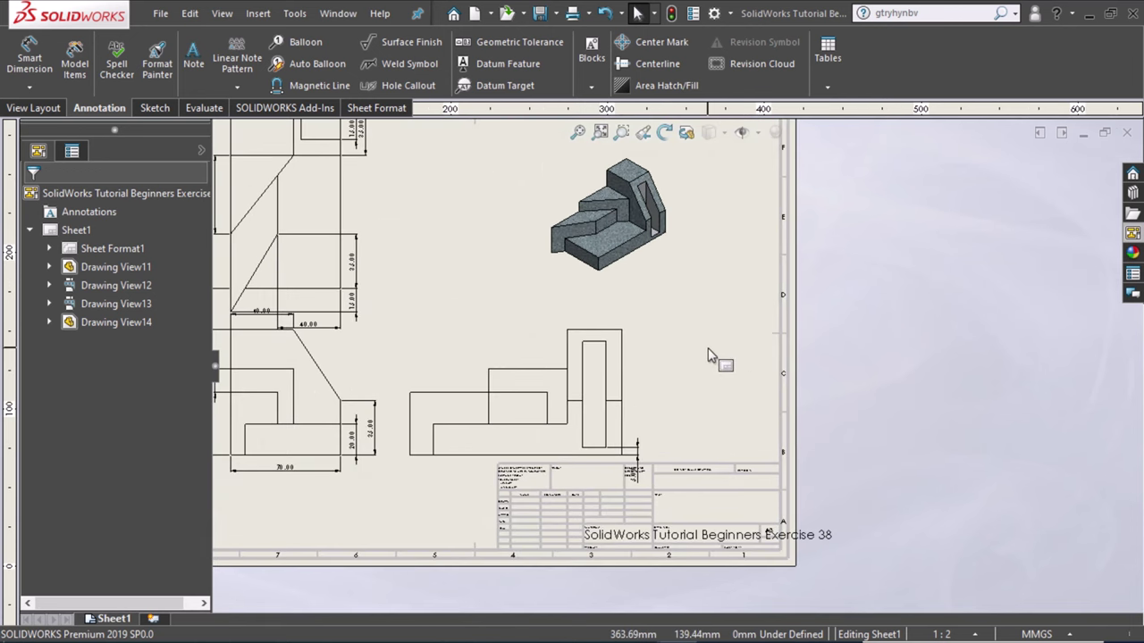
scroll(679, 359, "up", 1)
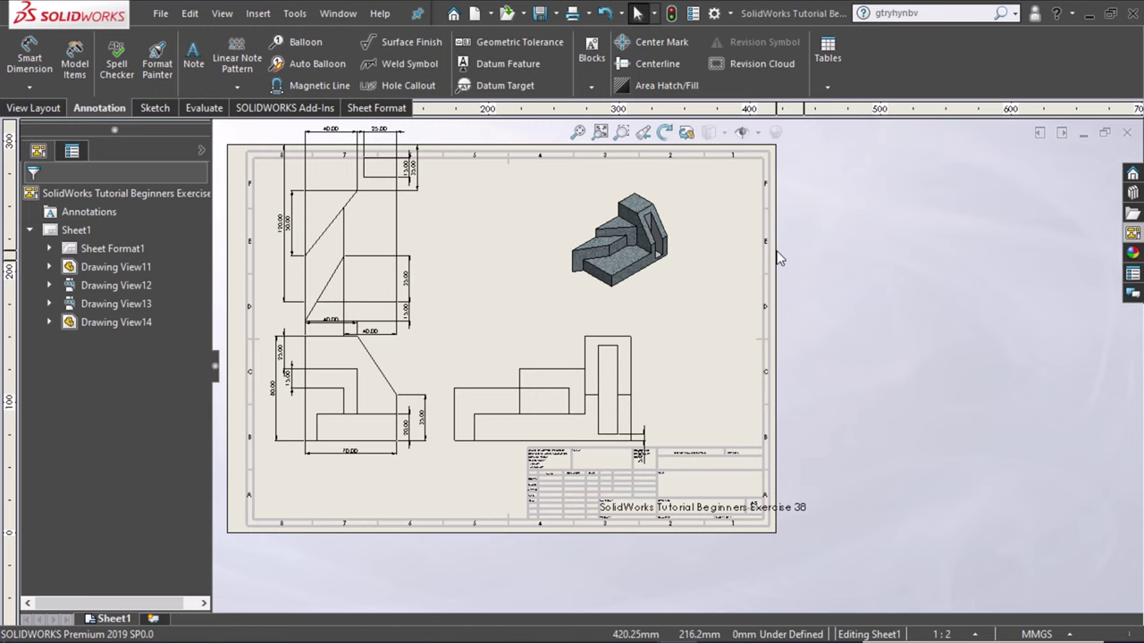
left_click(750, 353)
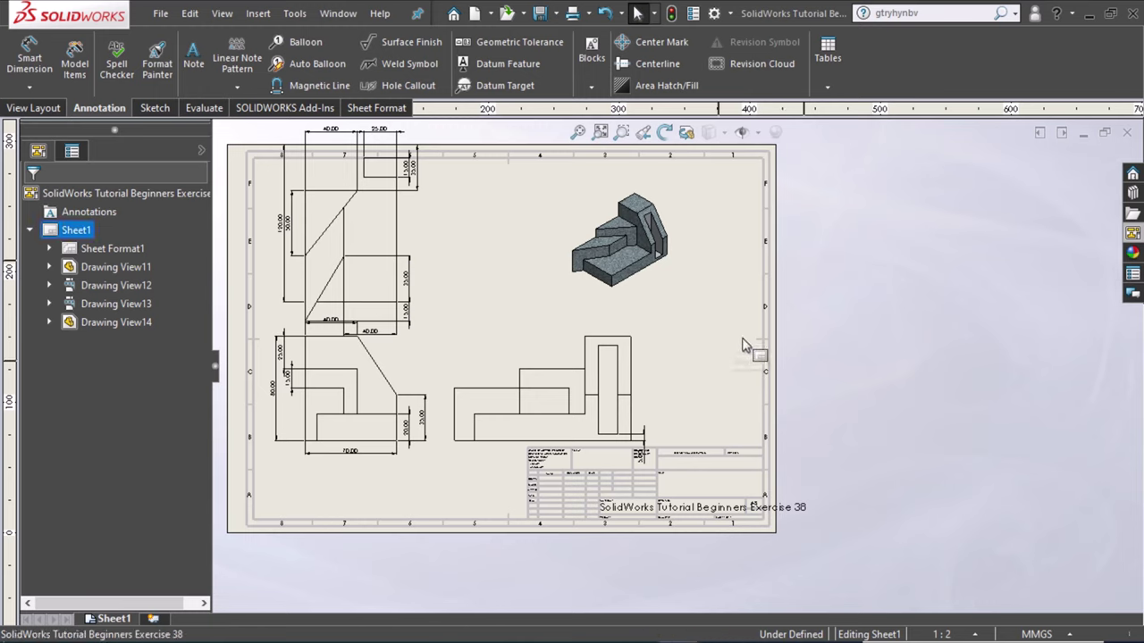
Give the lower-right view a custom 1:2 scale, then select the 80.00 dimension
left_click(450, 353)
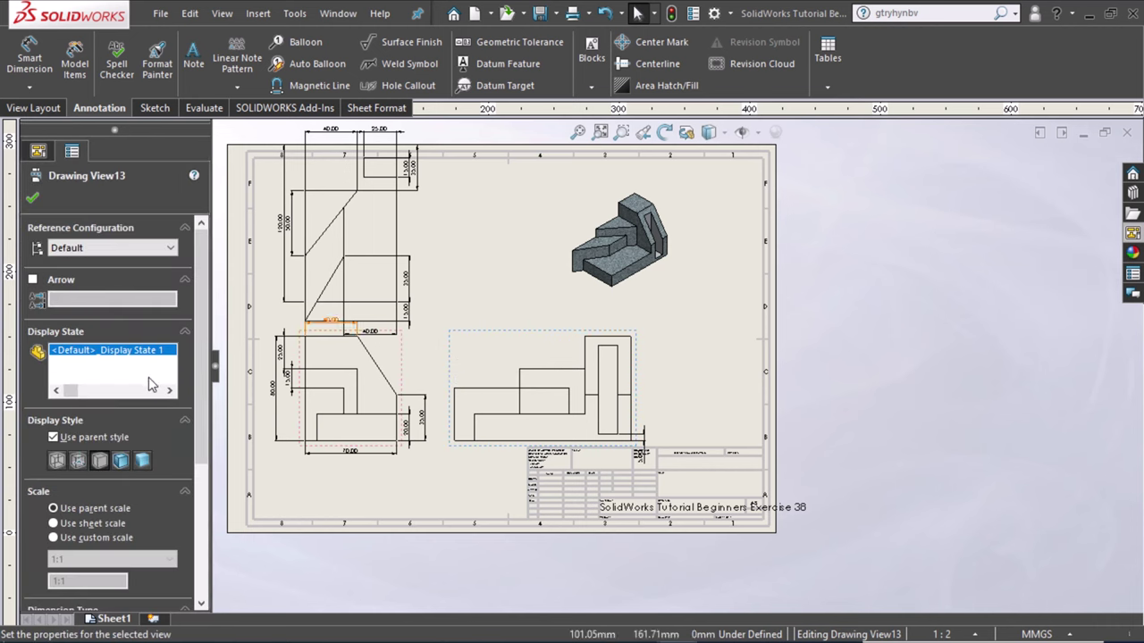
scroll(202, 416, "down", 2)
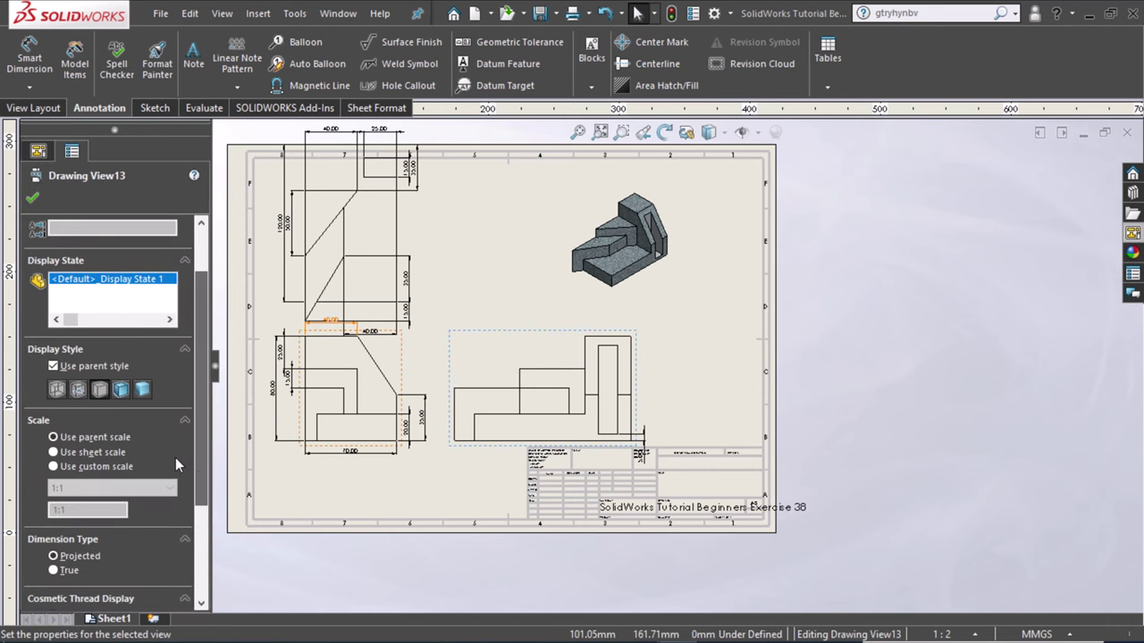
left_click(74, 487)
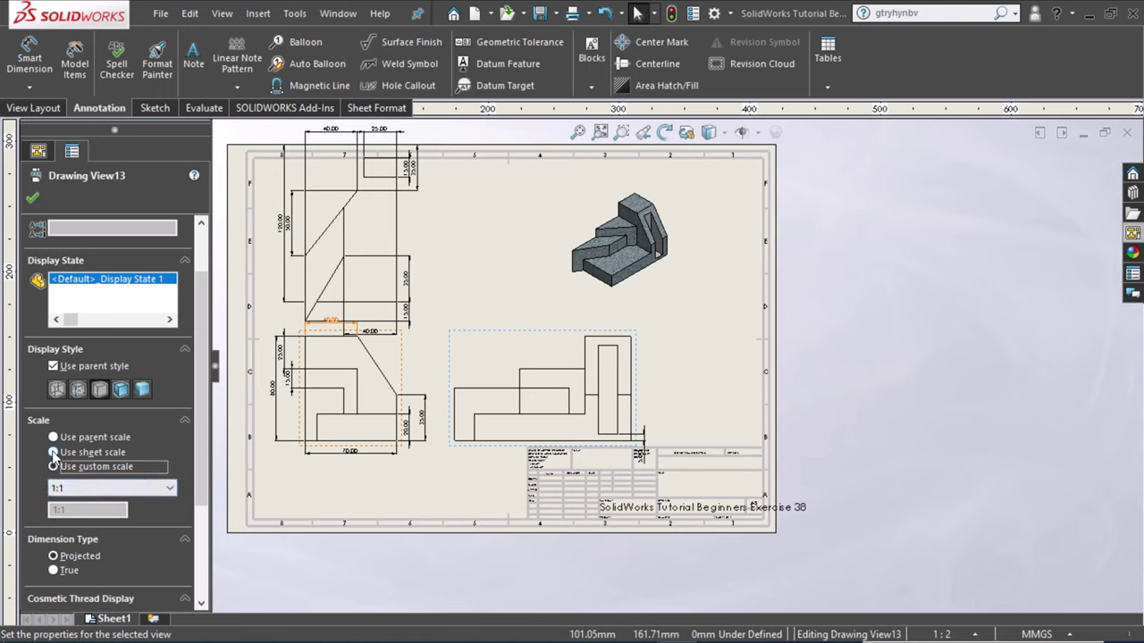
left_click(73, 489)
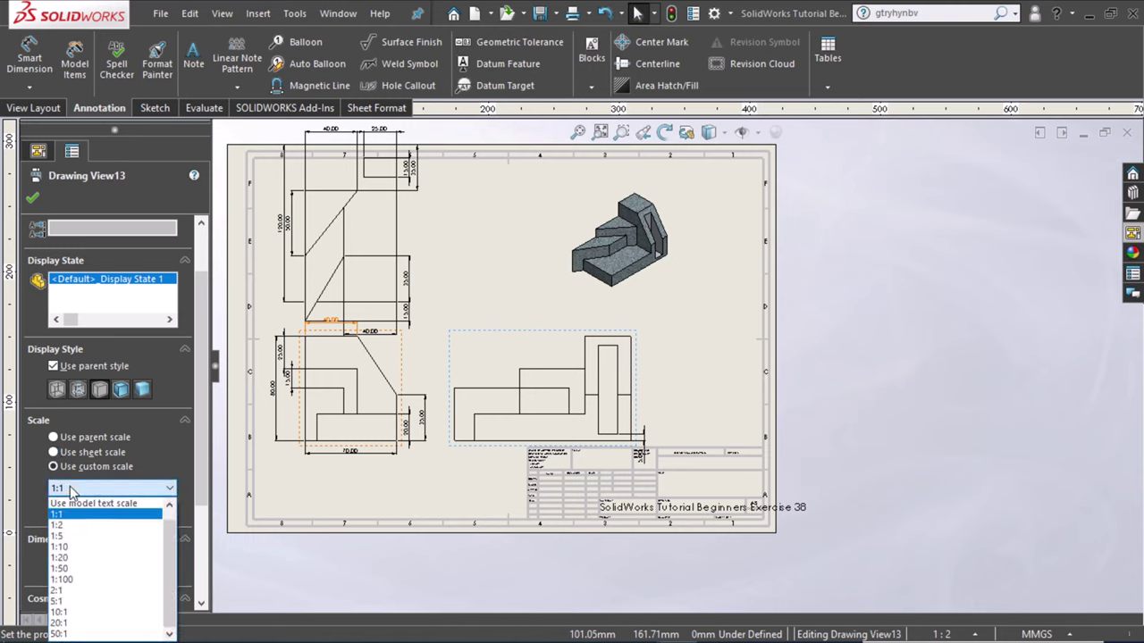
left_click(94, 503)
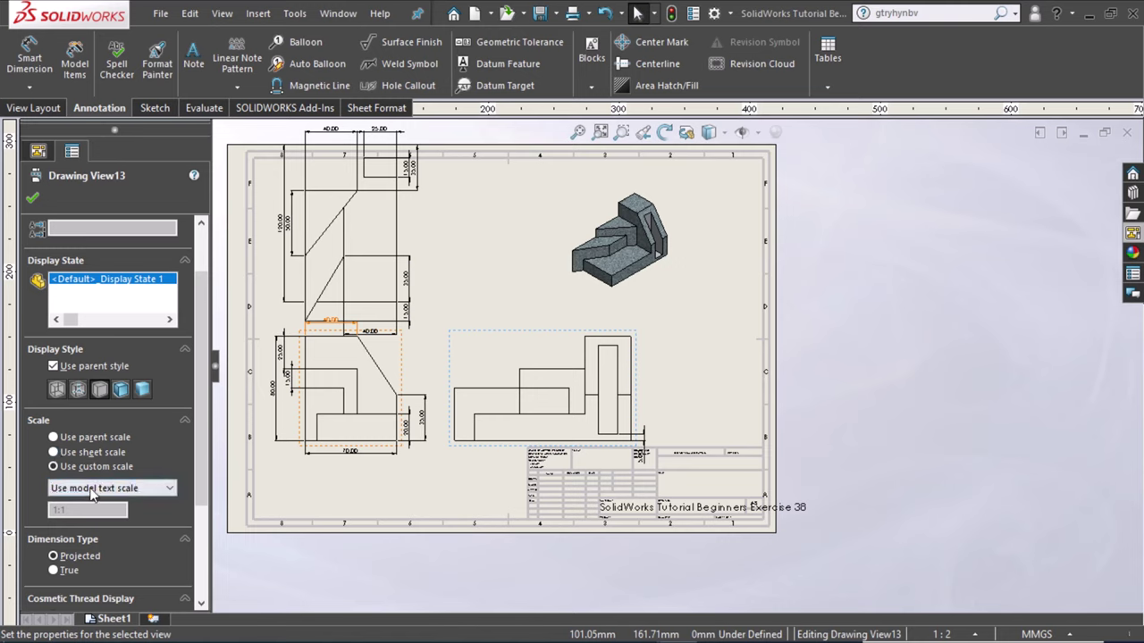
left_click(95, 490)
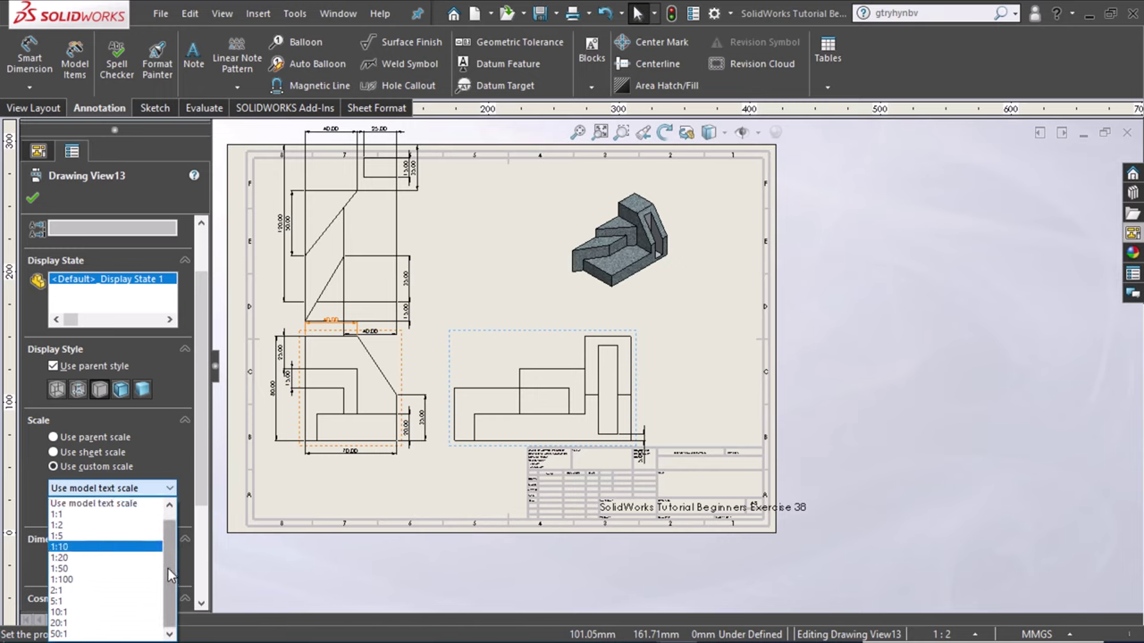
left_click_drag(168, 577, 172, 555)
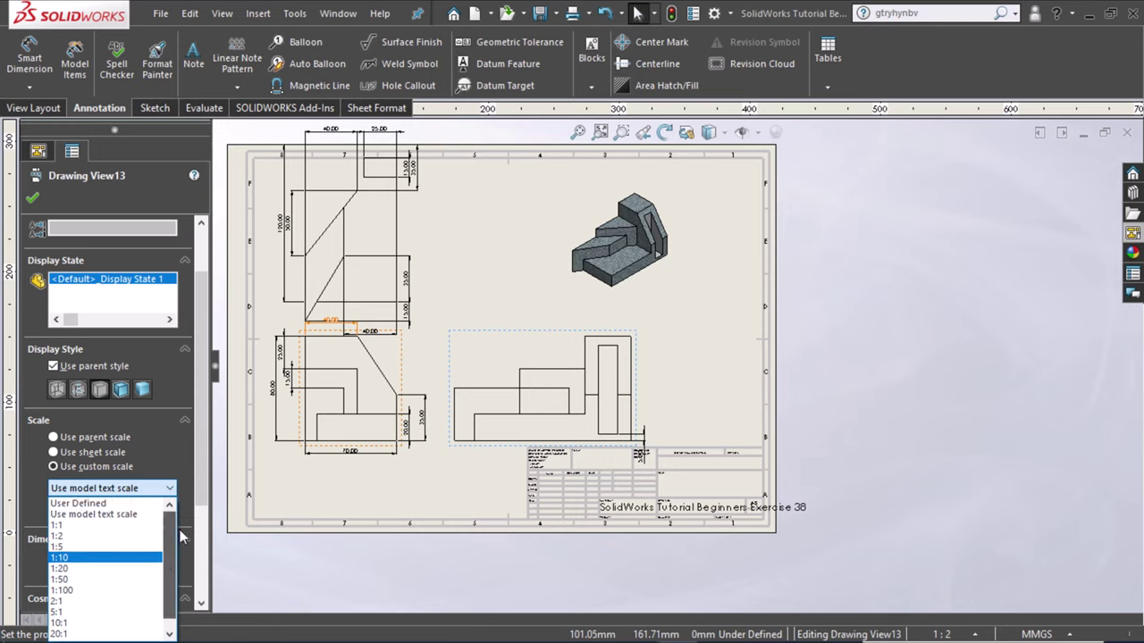
left_click(102, 538)
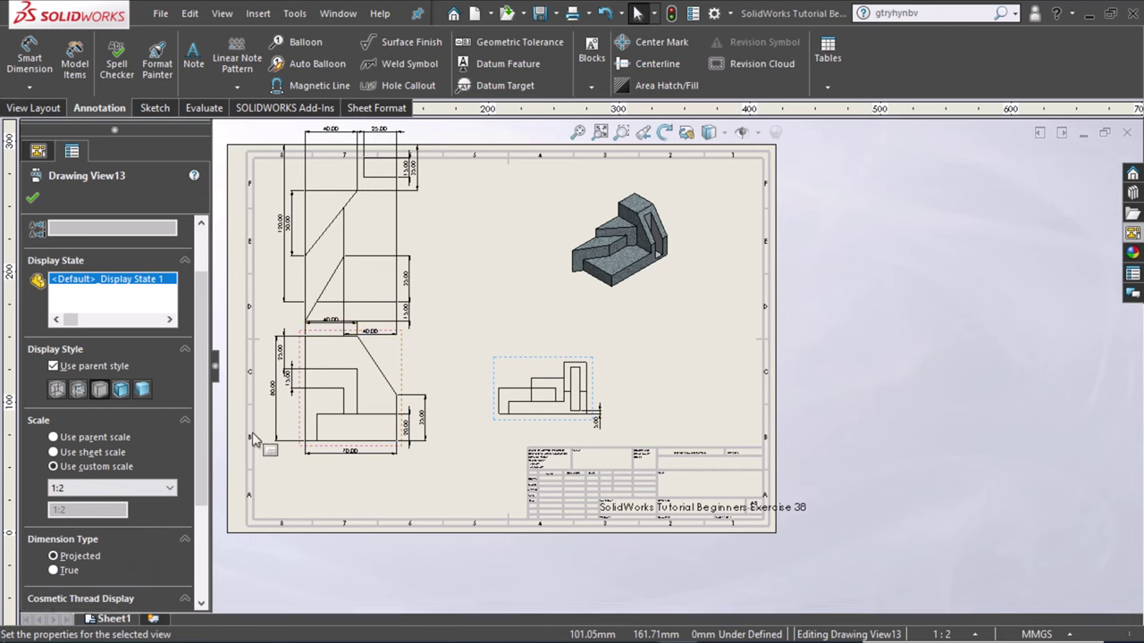
left_click(304, 456)
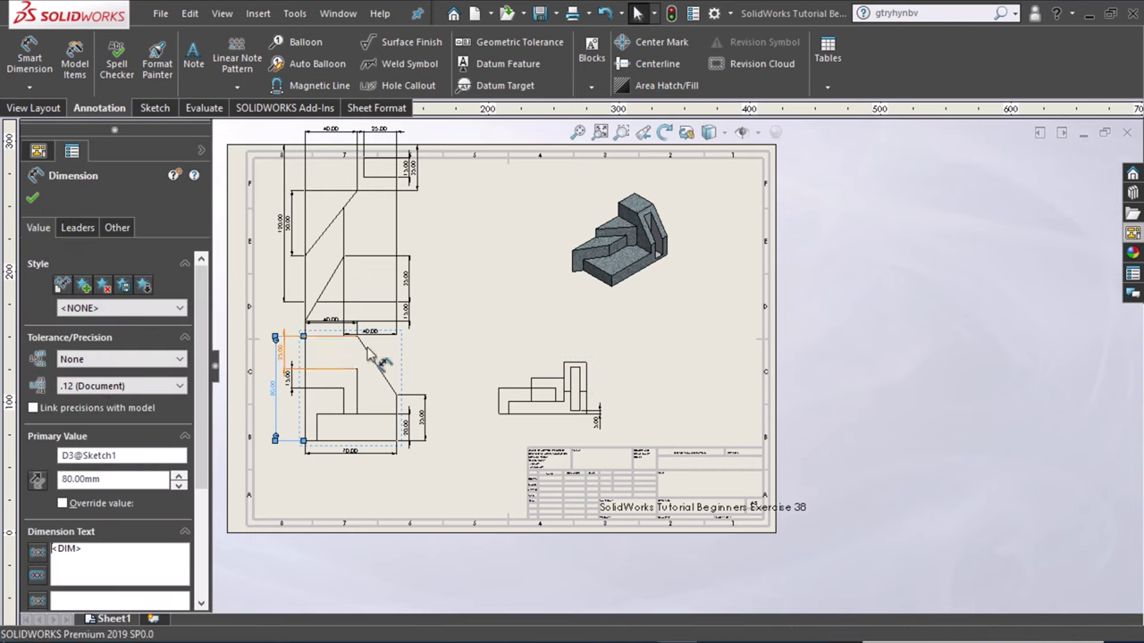
Set the lower-left view (Drawing View11) to a custom 1:2 scale
left_click(404, 373)
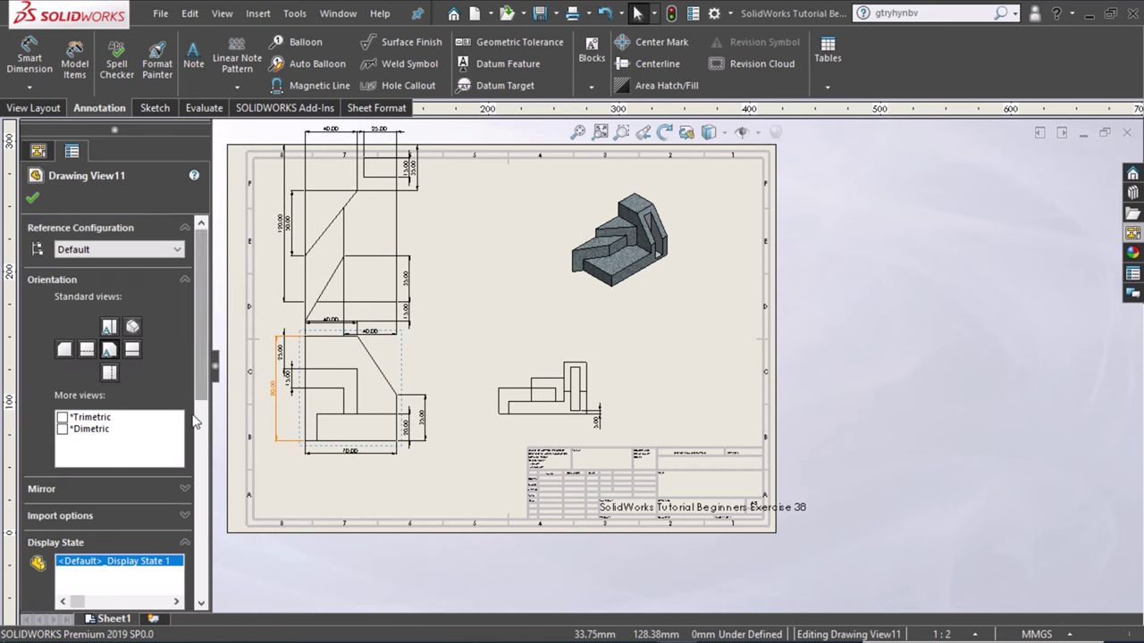
scroll(197, 429, "down", 3)
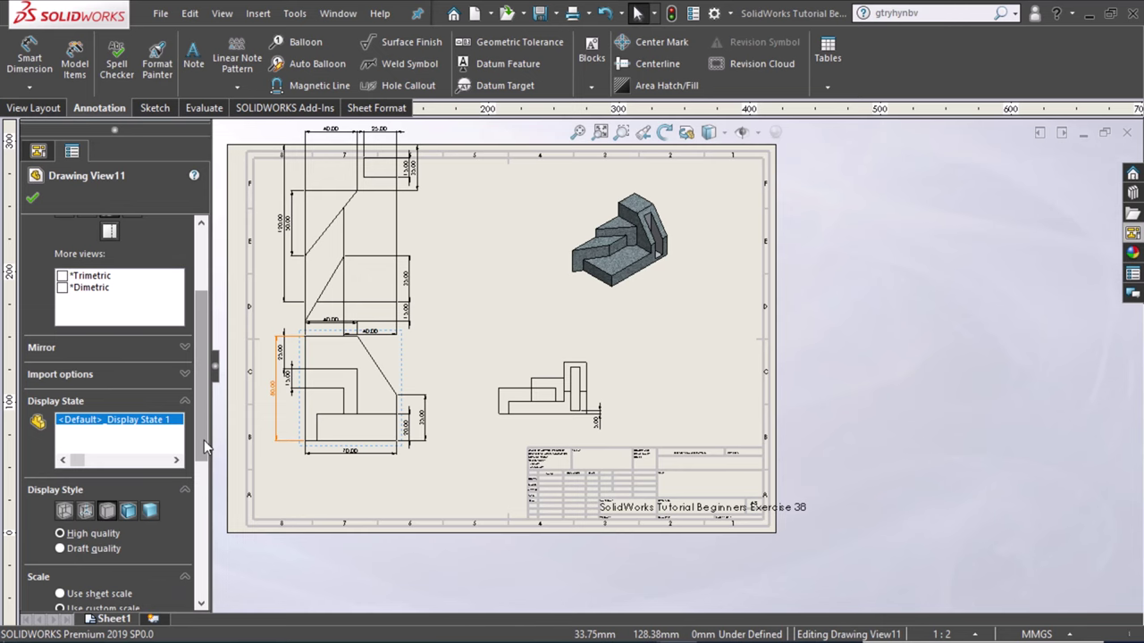
left_click_drag(203, 439, 204, 381)
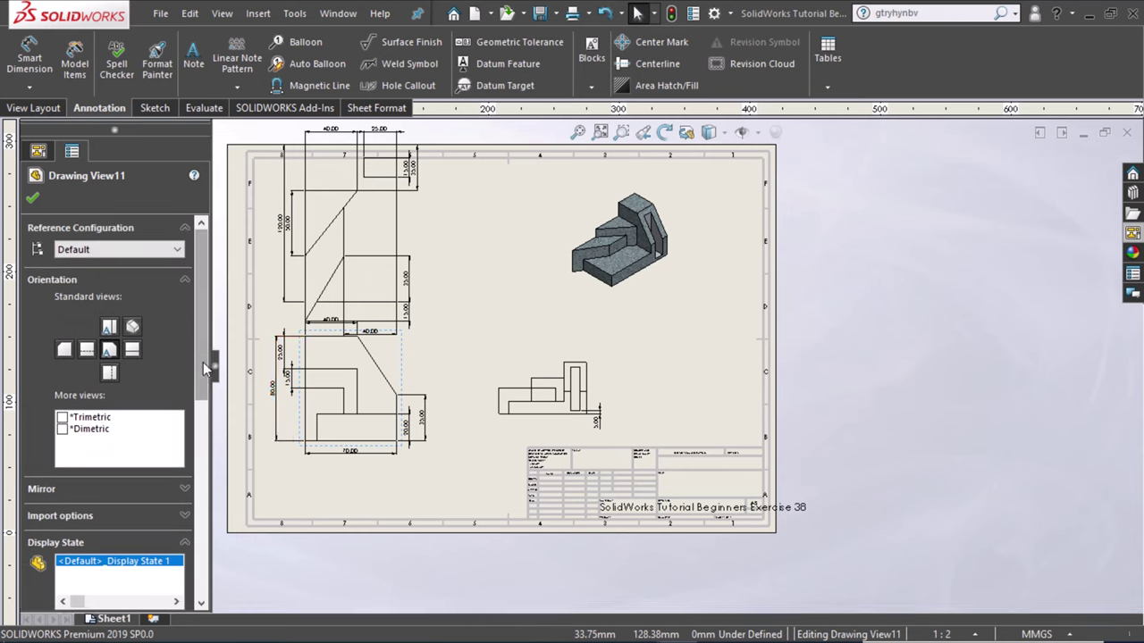
left_click(355, 414)
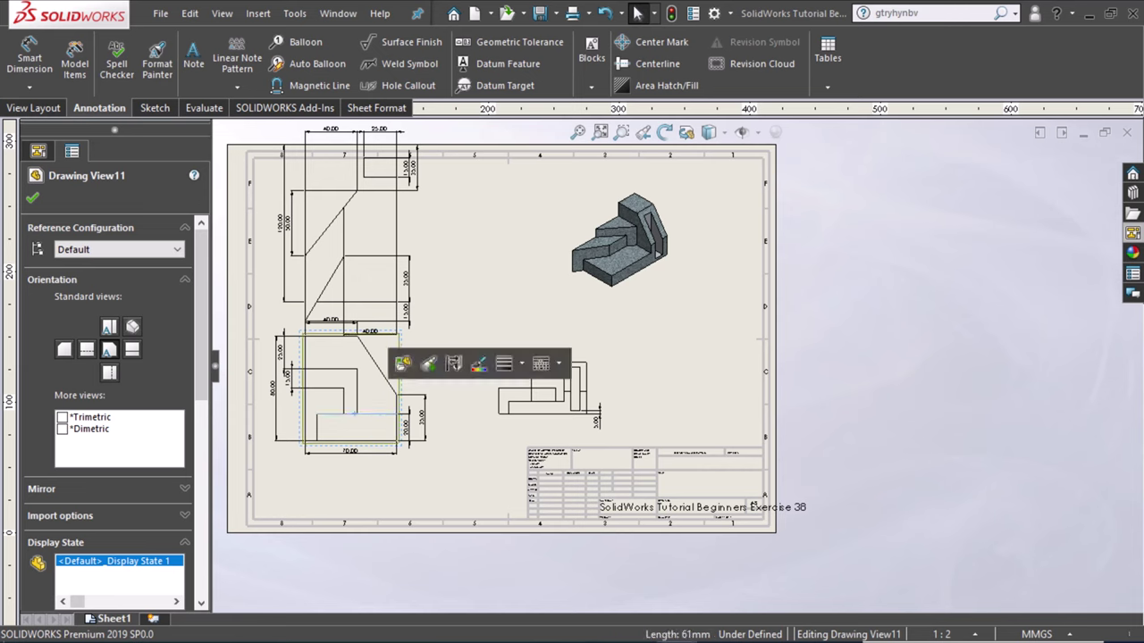
left_click(401, 342)
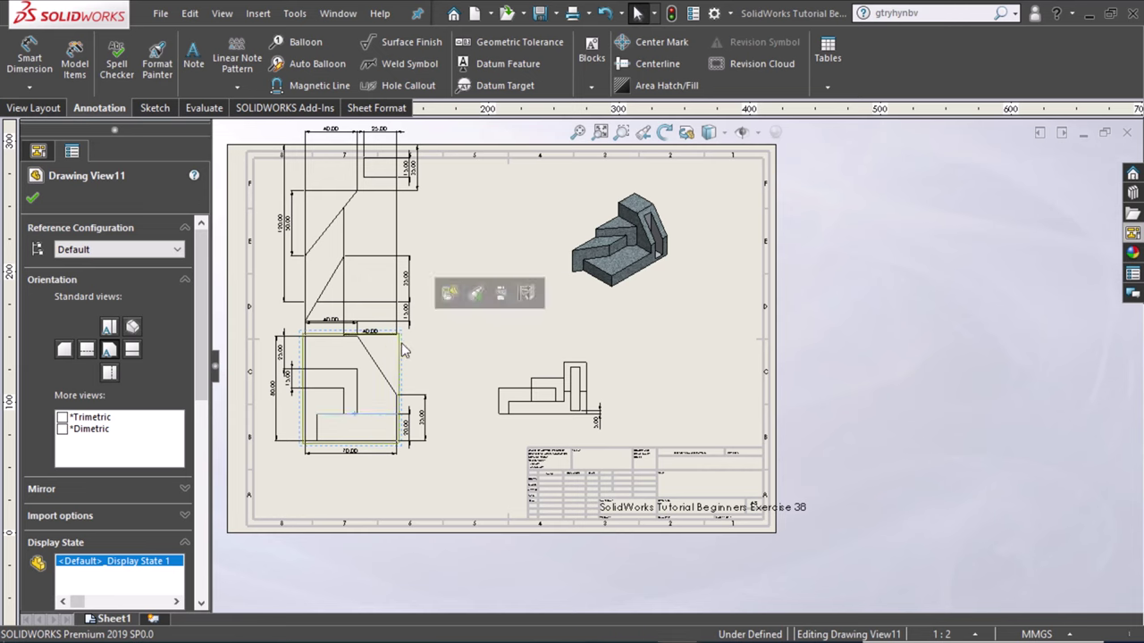
scroll(195, 382, "down", 4)
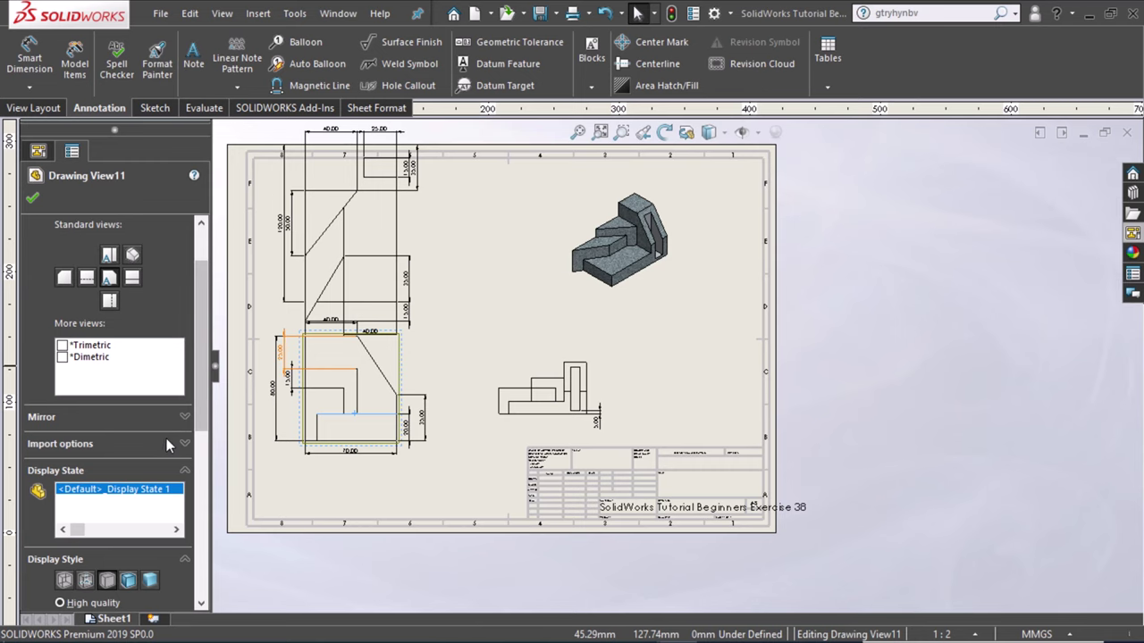
scroll(191, 447, "down", 4)
scroll(192, 487, "down", 4)
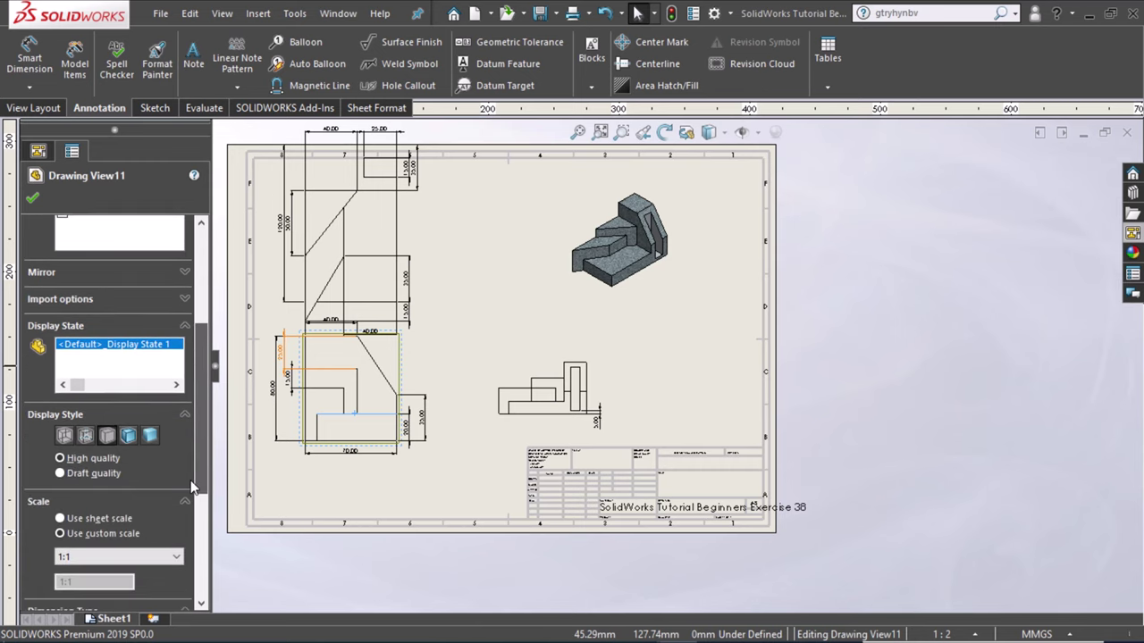
scroll(189, 514, "down", 3)
scroll(187, 540, "down", 3)
scroll(187, 542, "down", 2)
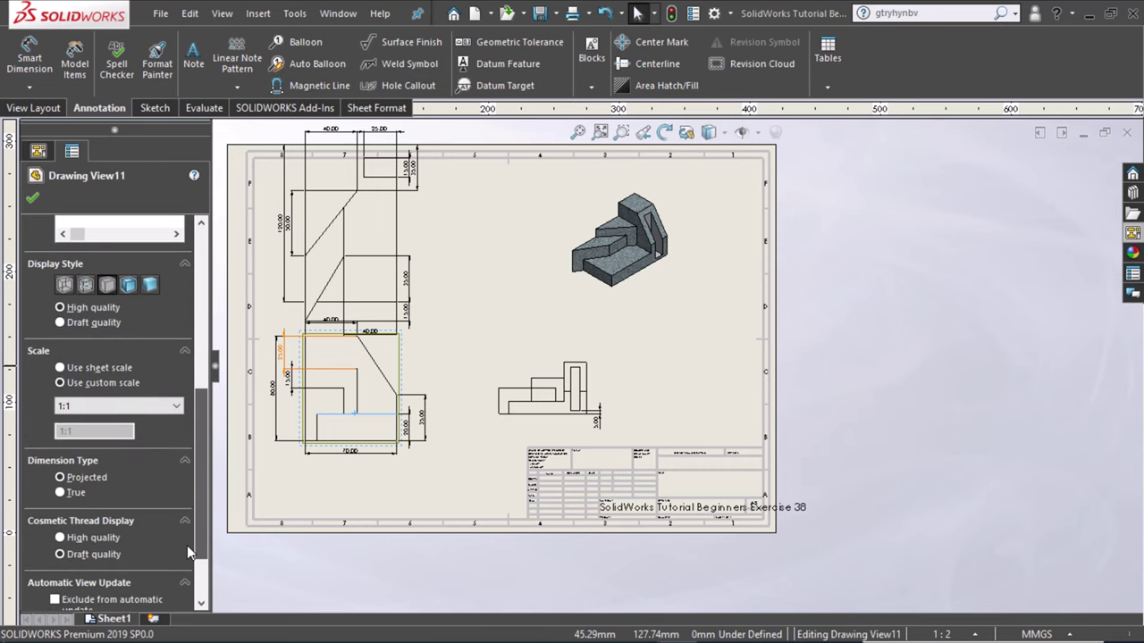
left_click(164, 406)
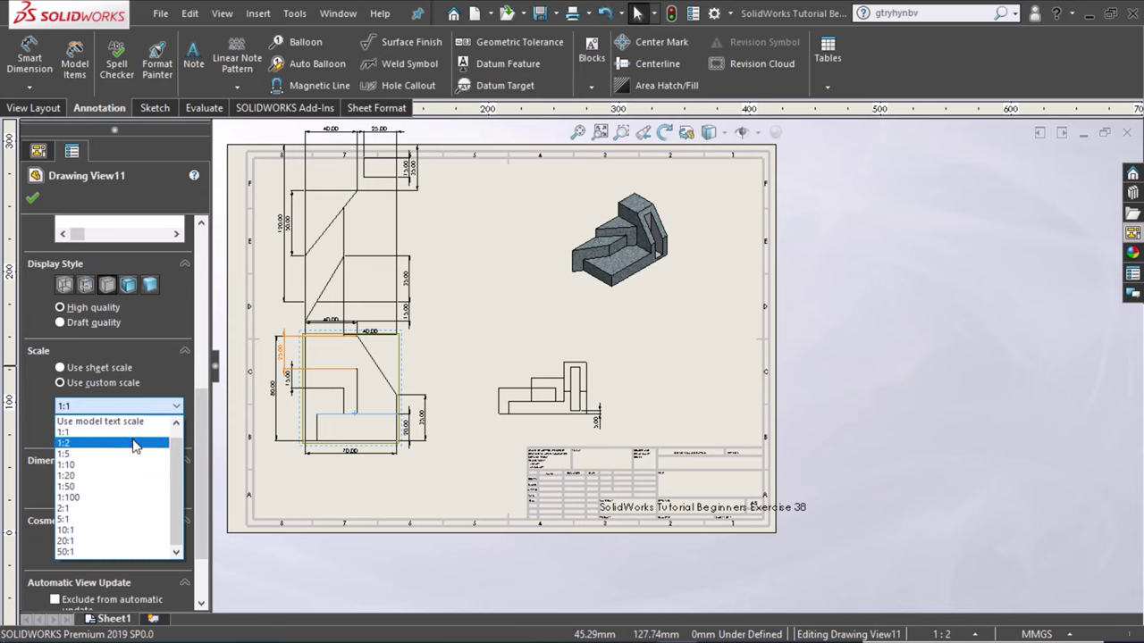
left_click(134, 443)
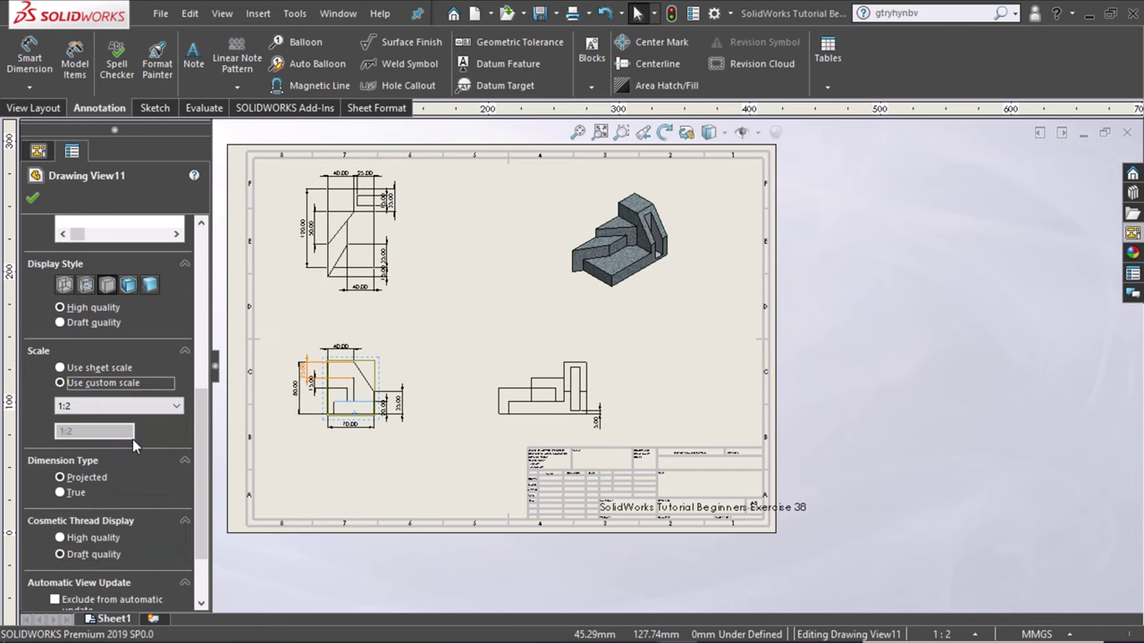
left_click(33, 197)
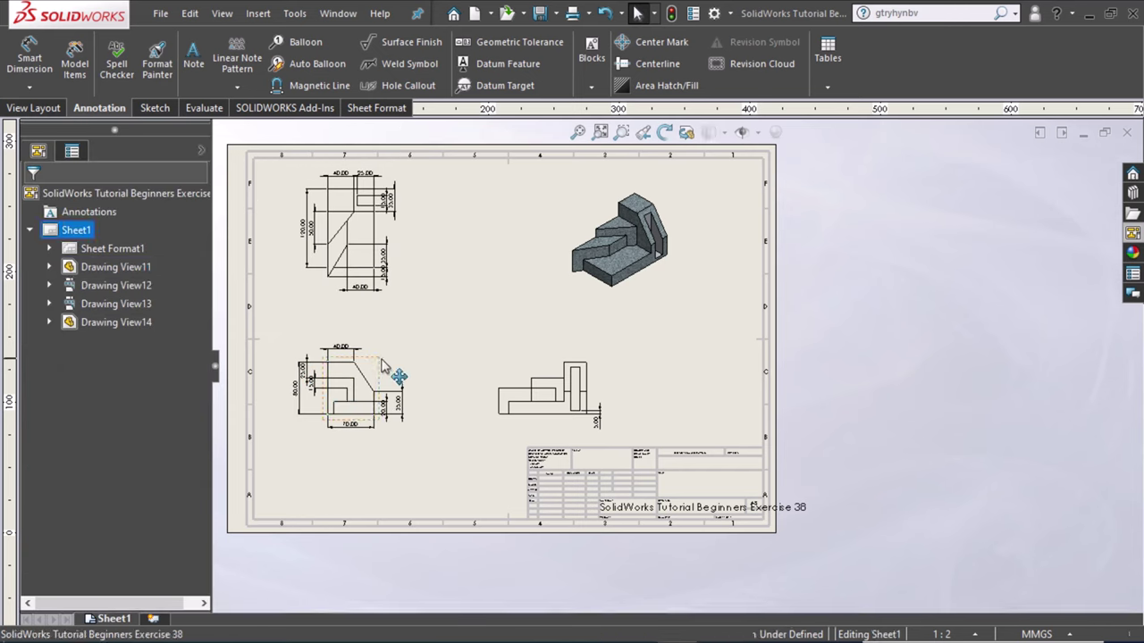
Shift the front views right and set the isometric view to a custom 1:1 scale
left_click_drag(383, 369, 397, 369)
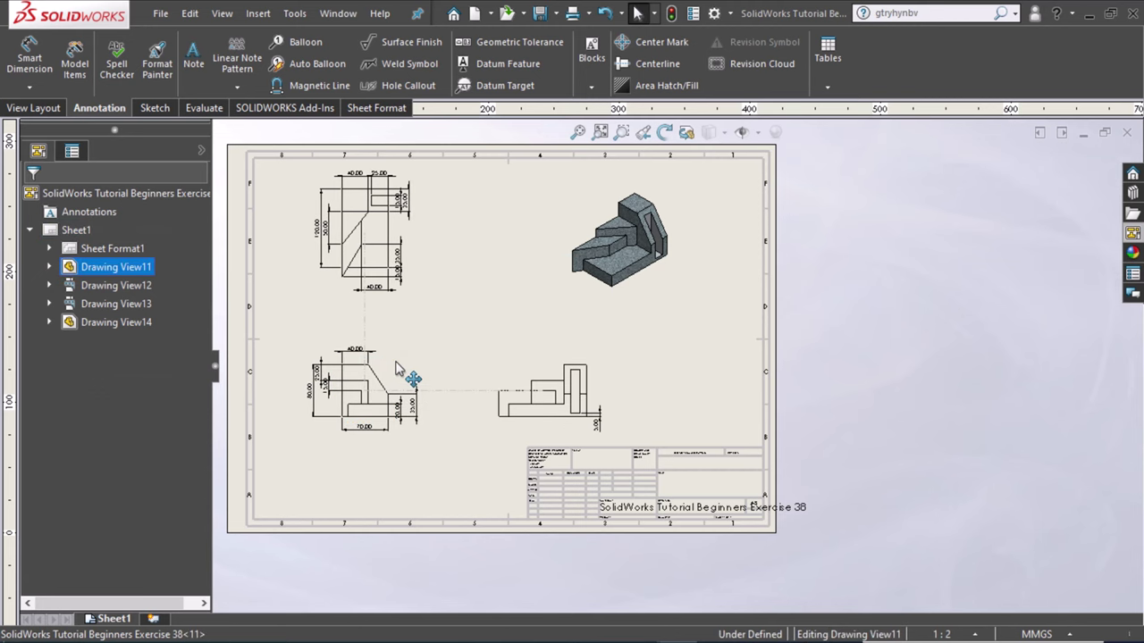
left_click(635, 287)
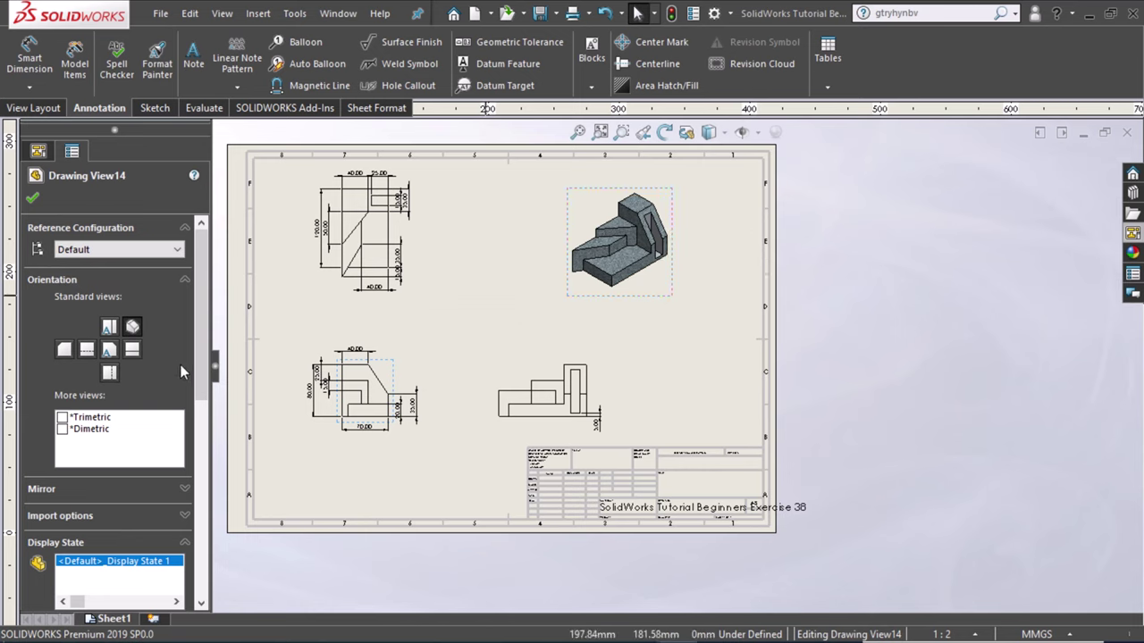
left_click_drag(201, 393, 200, 500)
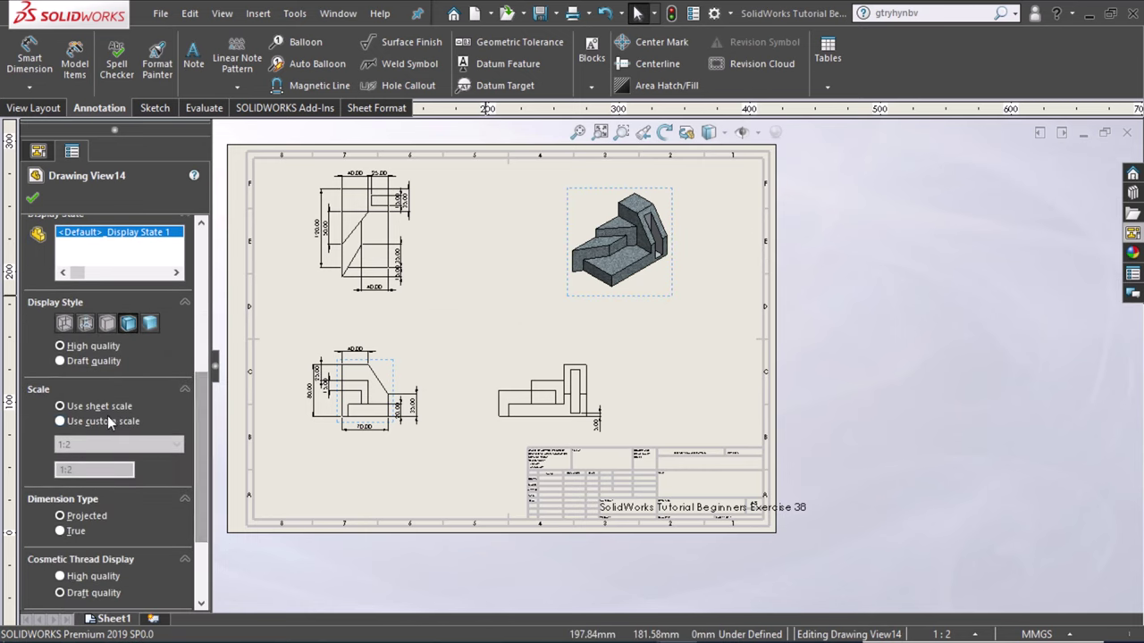
left_click(107, 417)
left_click(122, 447)
left_click(107, 471)
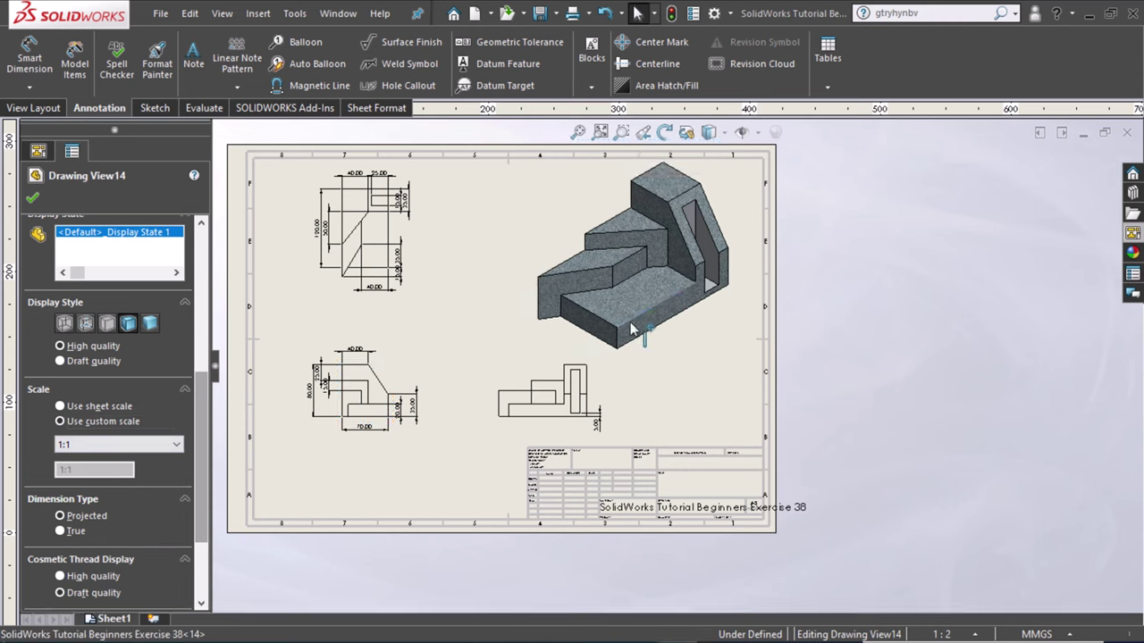
Move the enlarged isometric view down-right and the upper-left view slightly down
left_click_drag(623, 324, 645, 348)
key("Escape")
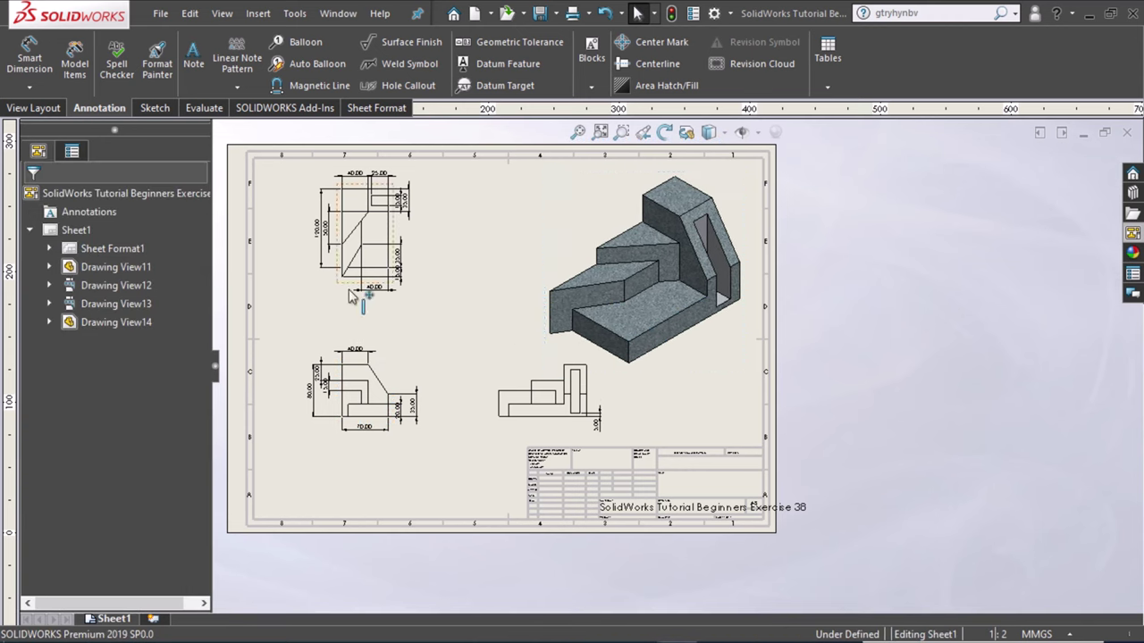
left_click_drag(343, 292, 344, 309)
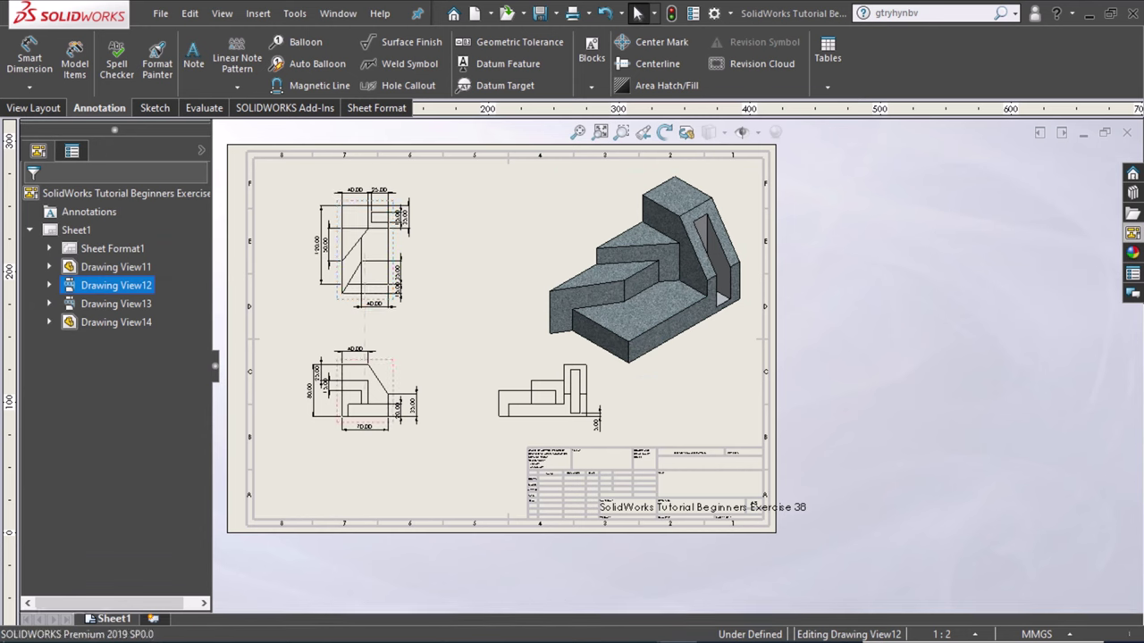
Set the precision of all dimensions to None so they show whole numbers
key("ctrl+a")
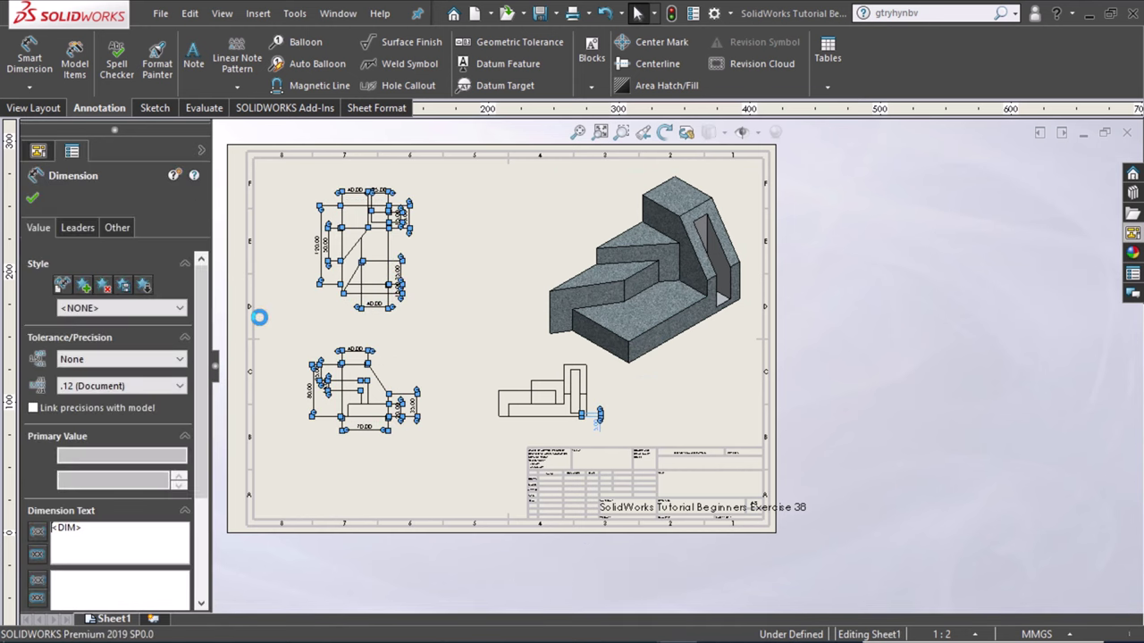
left_click(105, 386)
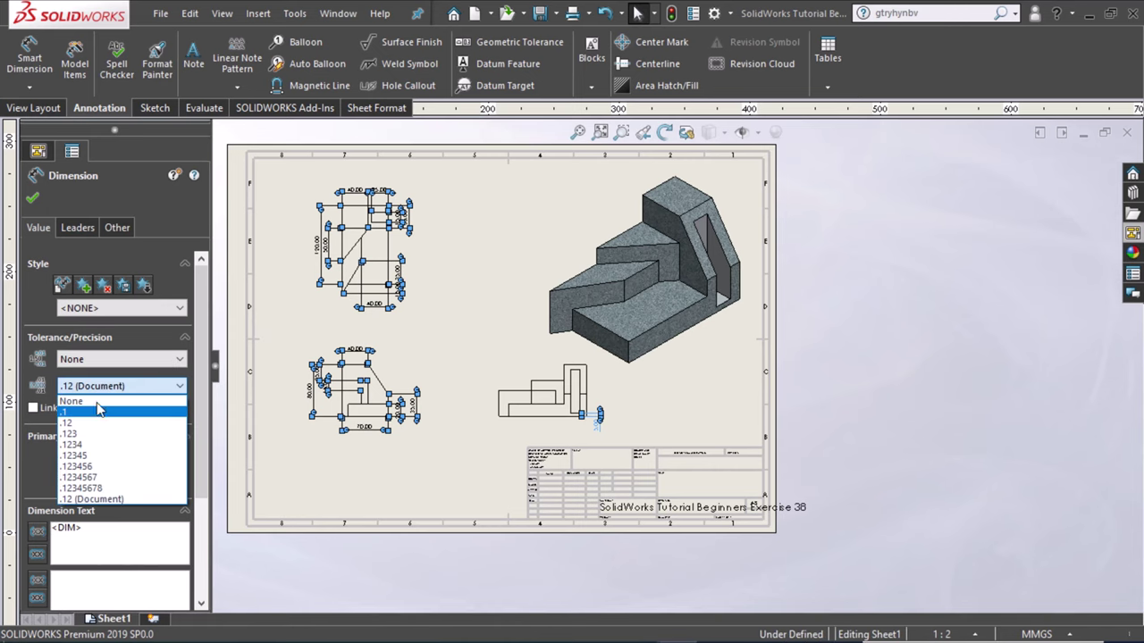
left_click(71, 401)
left_click(464, 376)
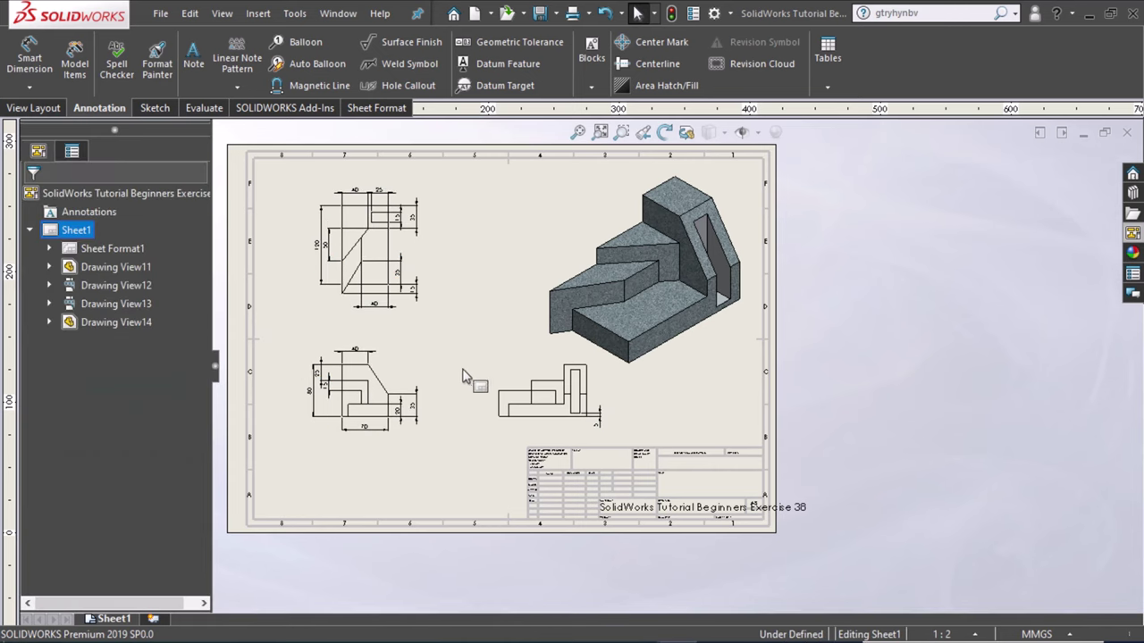
Drag the 40 dimension on the upper-left view higher, then zoom to fit the sheet
scroll(357, 438, "up", 2)
scroll(487, 407, "down", 2)
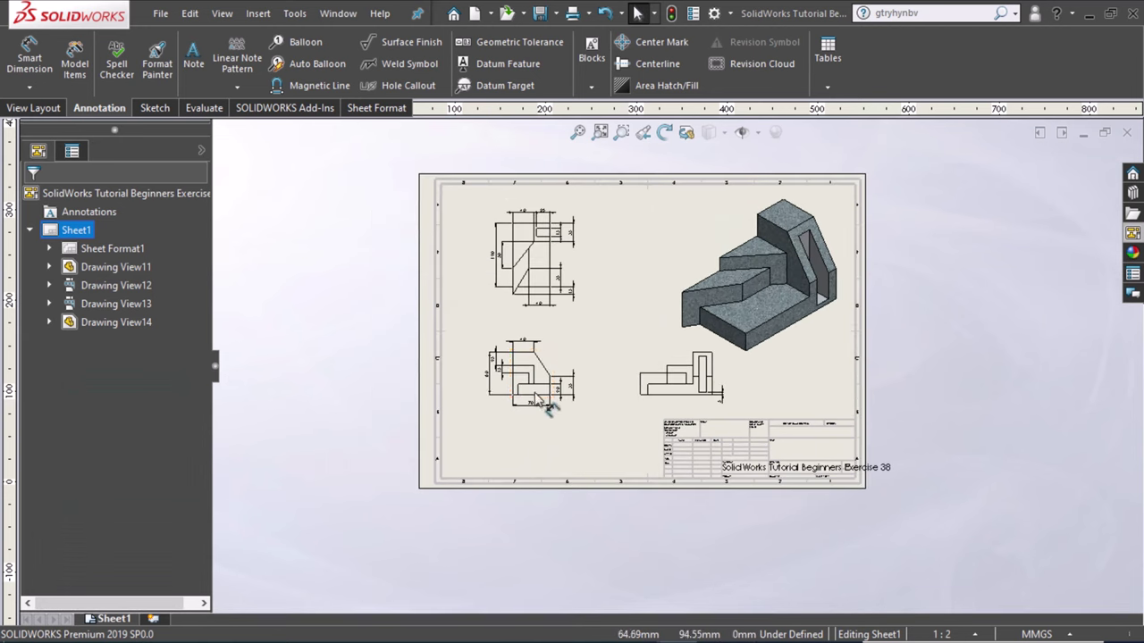
scroll(626, 376, "down", 2)
scroll(627, 376, "down", 3)
scroll(592, 391, "down", 1)
scroll(567, 378, "up", 3)
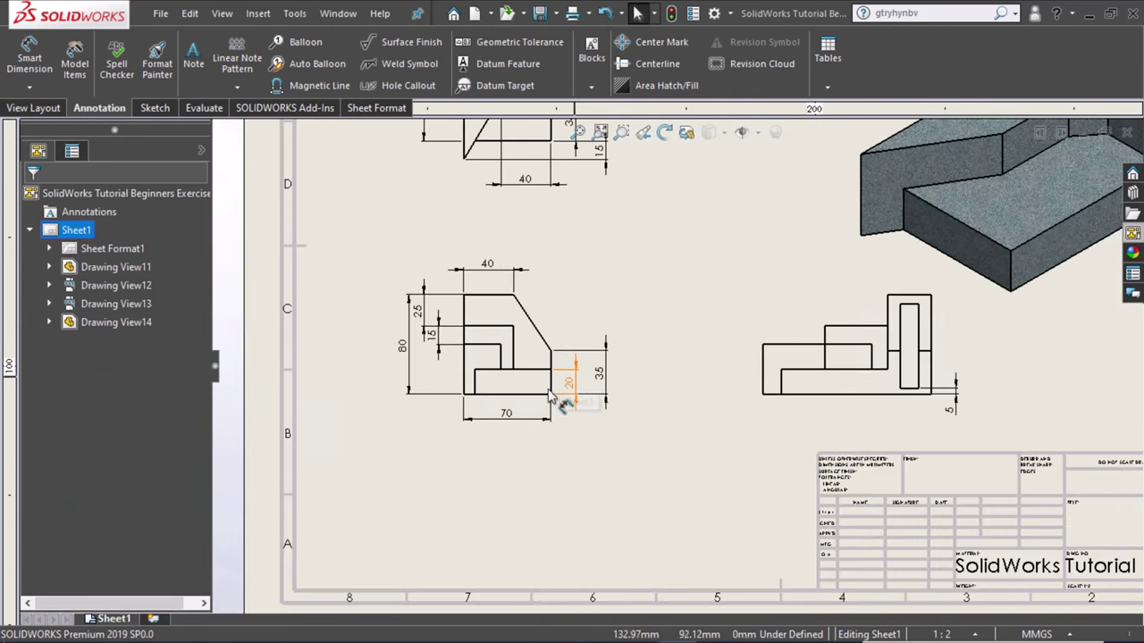
scroll(490, 320, "down", 1)
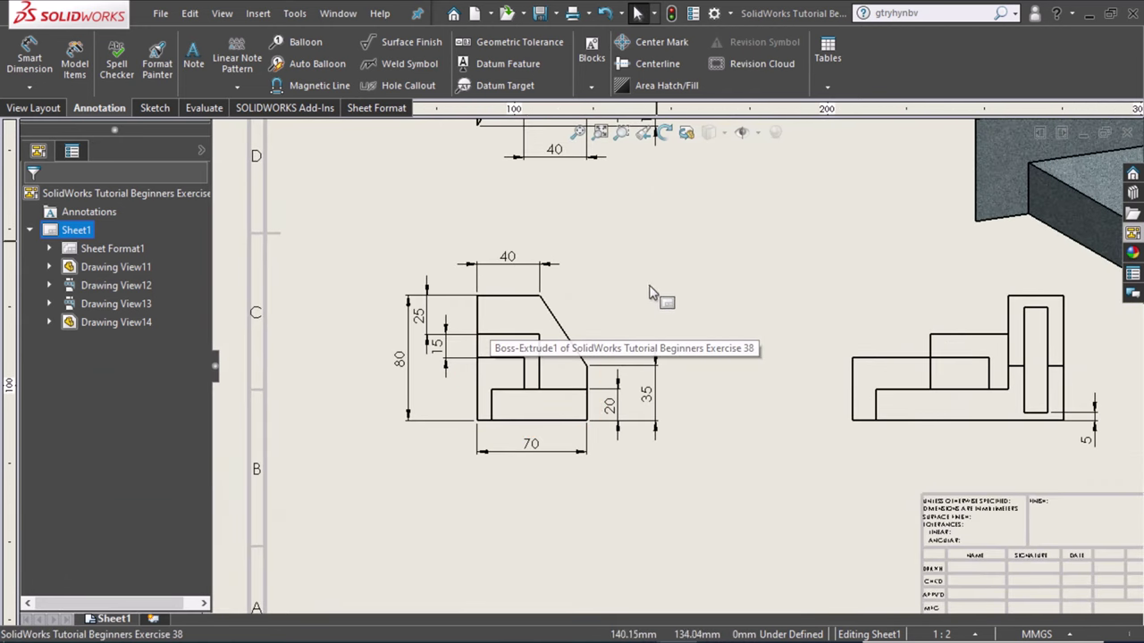
scroll(652, 294, "down", 1)
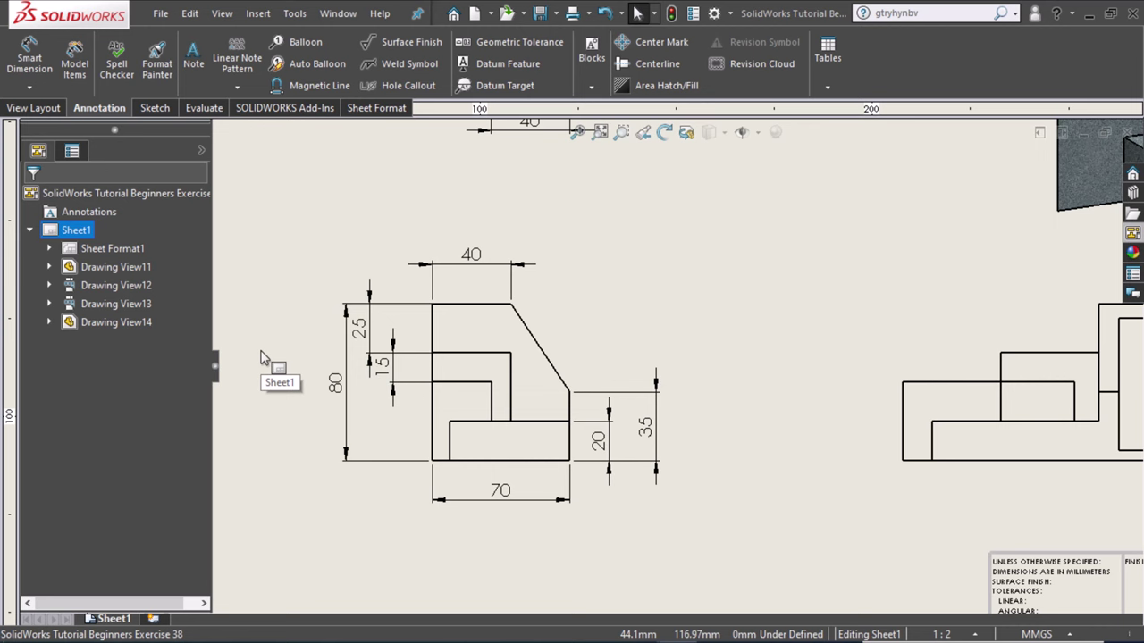
scroll(277, 385, "up", 2)
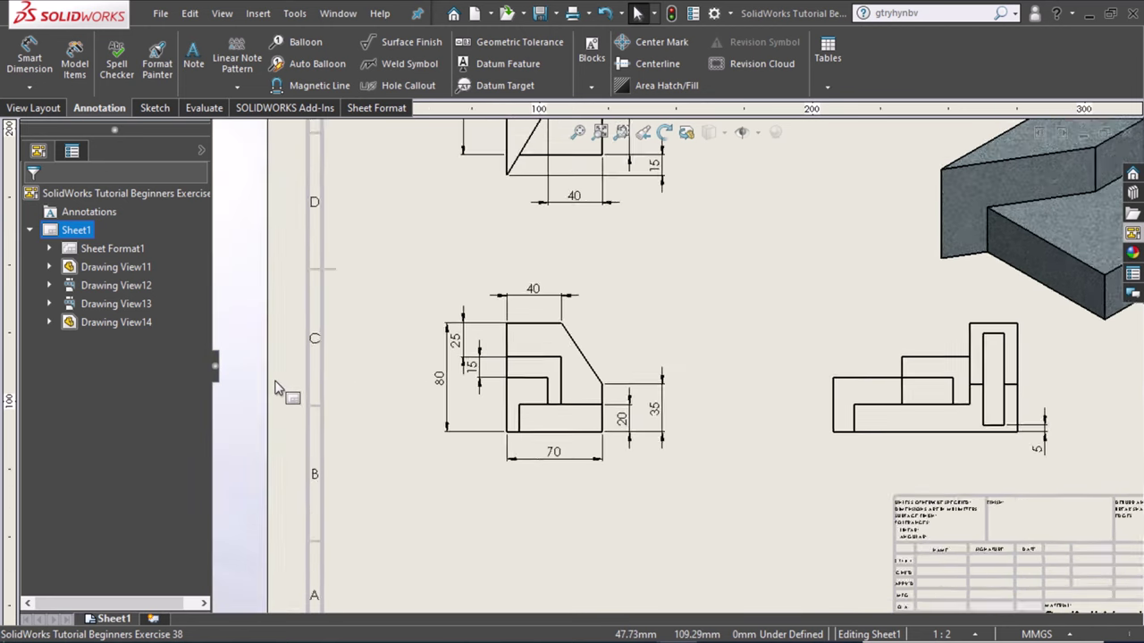
scroll(510, 383, "up", 2)
scroll(620, 319, "up", 2)
scroll(686, 246, "down", 1)
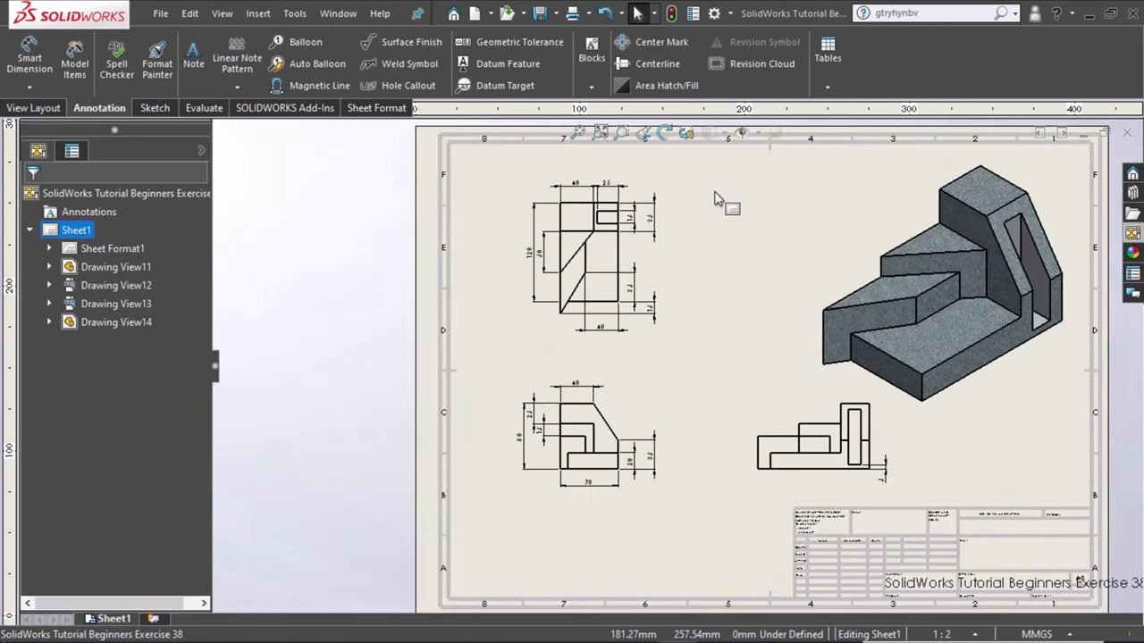
scroll(690, 215, "down", 2)
scroll(660, 357, "down", 1)
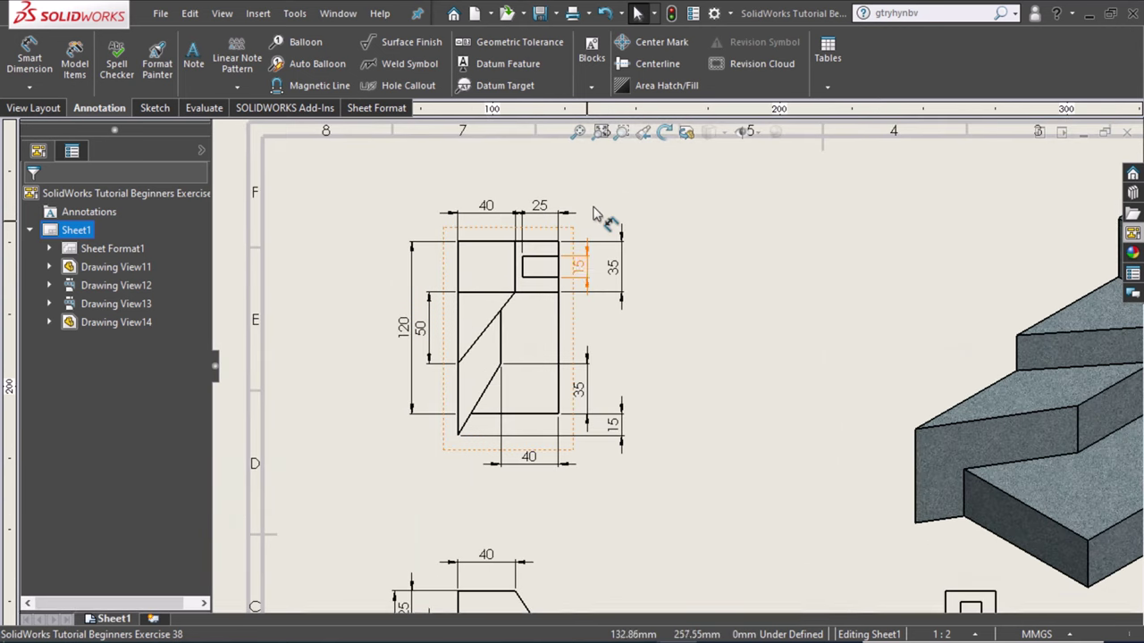
scroll(592, 230, "down", 1)
scroll(572, 246, "down", 1)
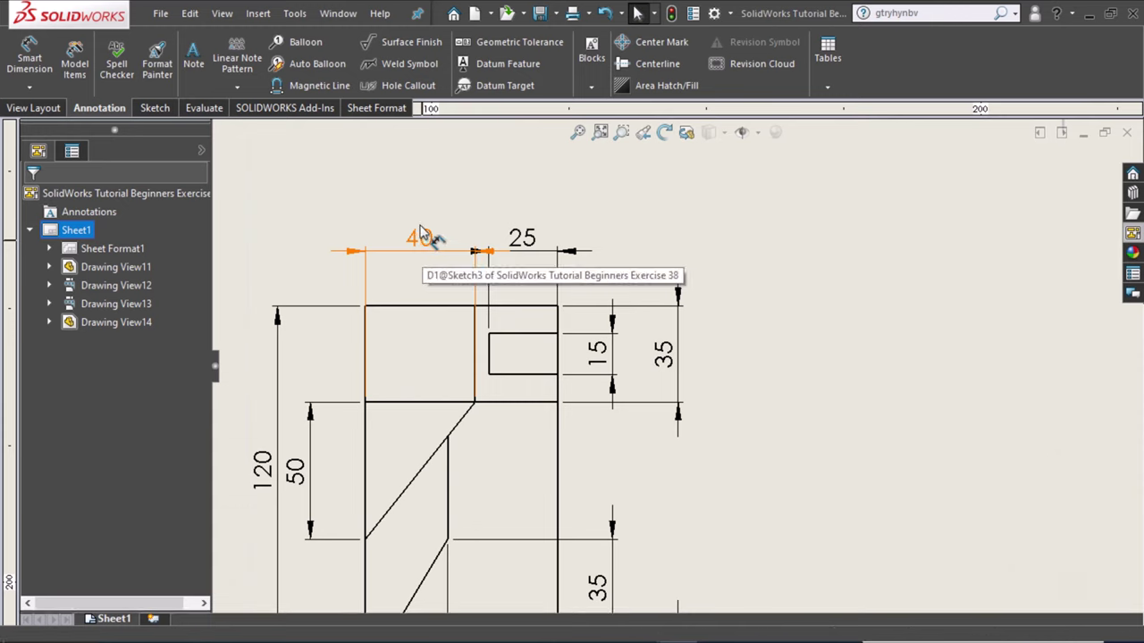
left_click_drag(423, 241, 420, 207)
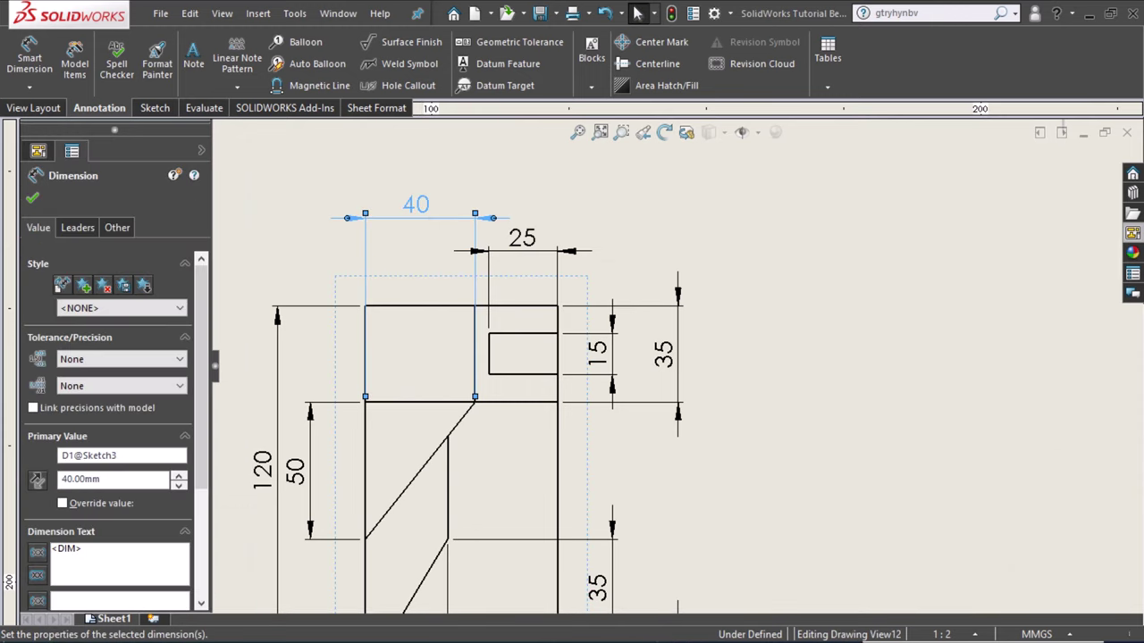
left_click(491, 366)
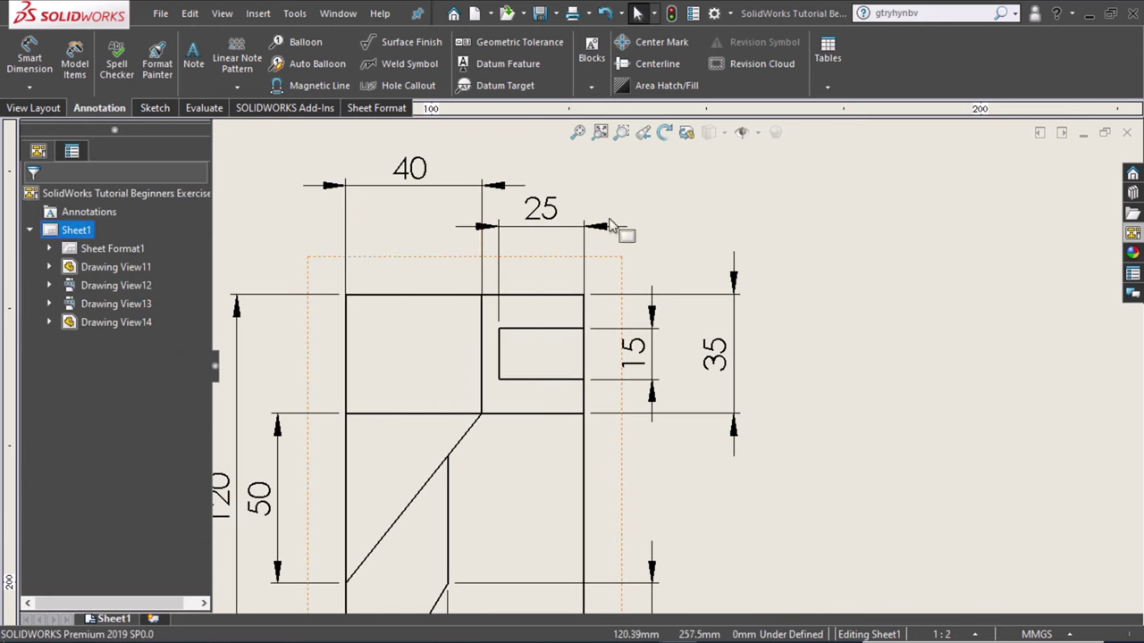
left_click(601, 131)
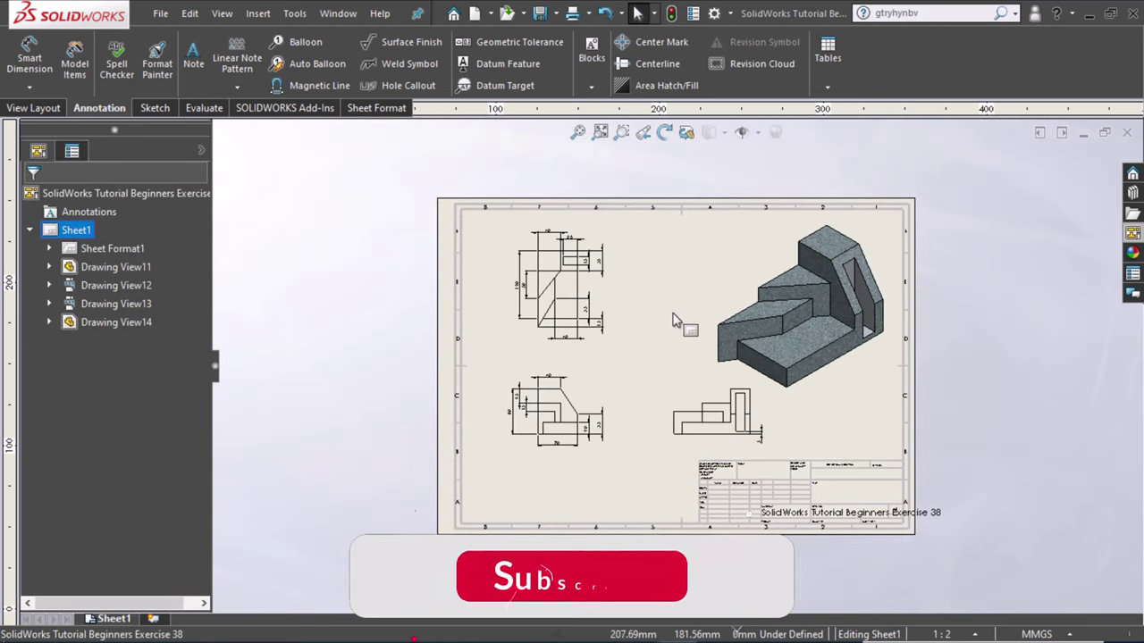
scroll(679, 339, "down", 3)
scroll(990, 313, "up", 1)
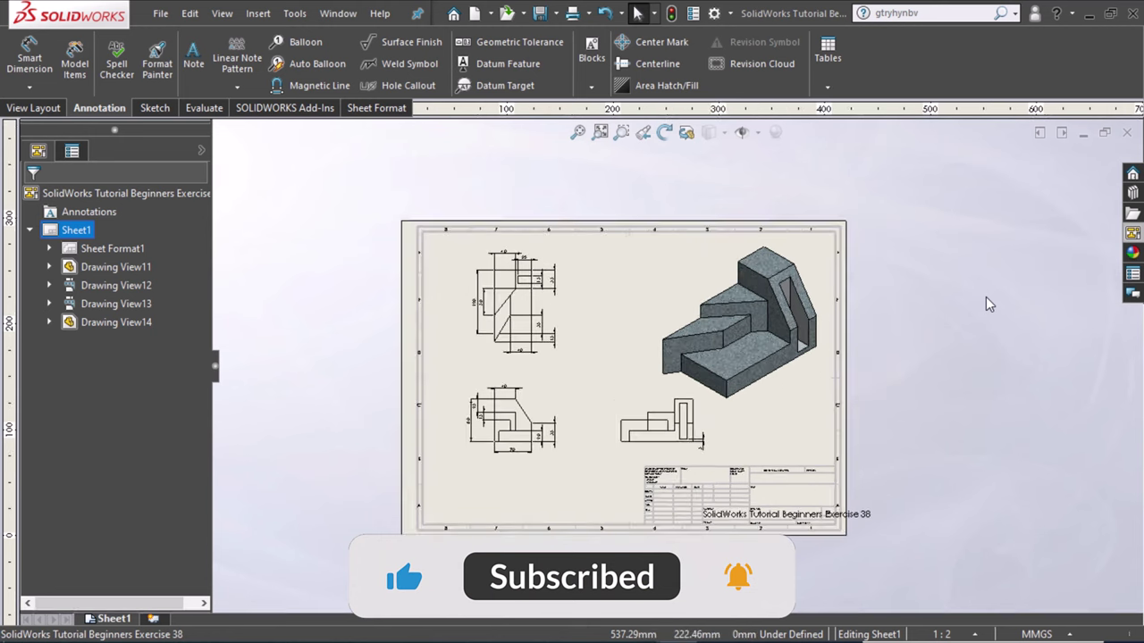
left_click(600, 132)
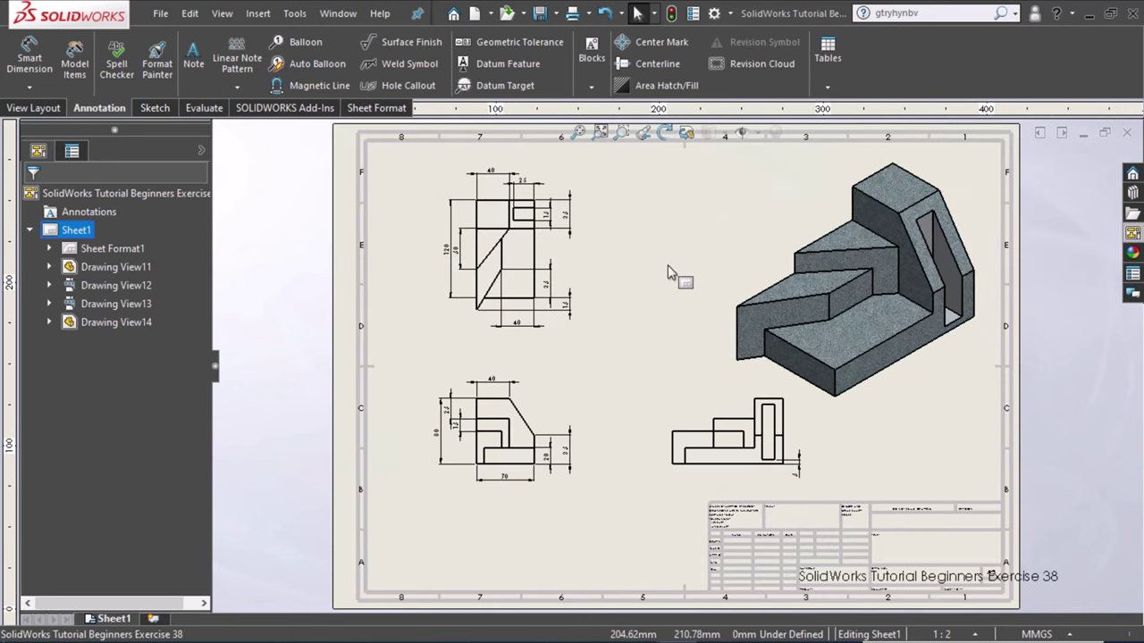